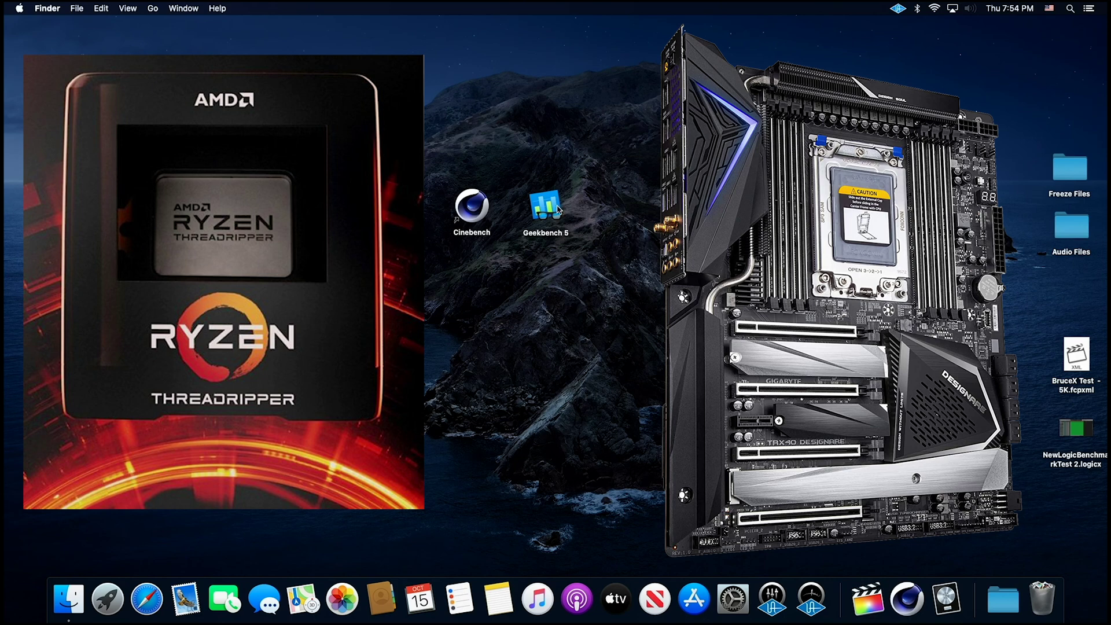
Launch Geekbench 5, dismiss the tryout and update prompts, and run the CPU benchmark.
double_click(555, 207)
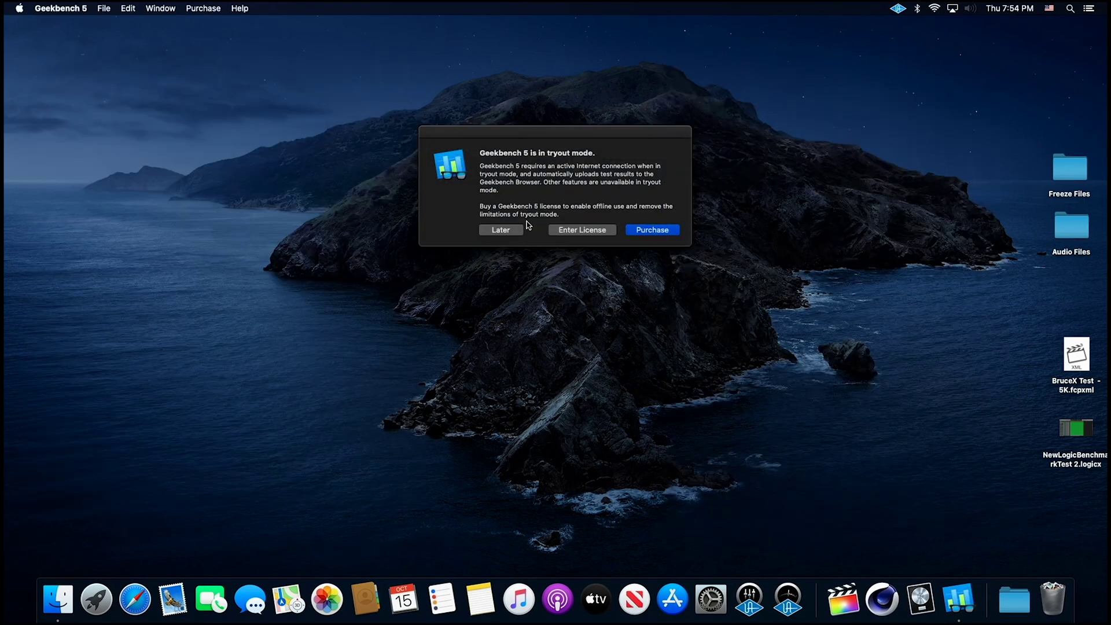
left_click(512, 230)
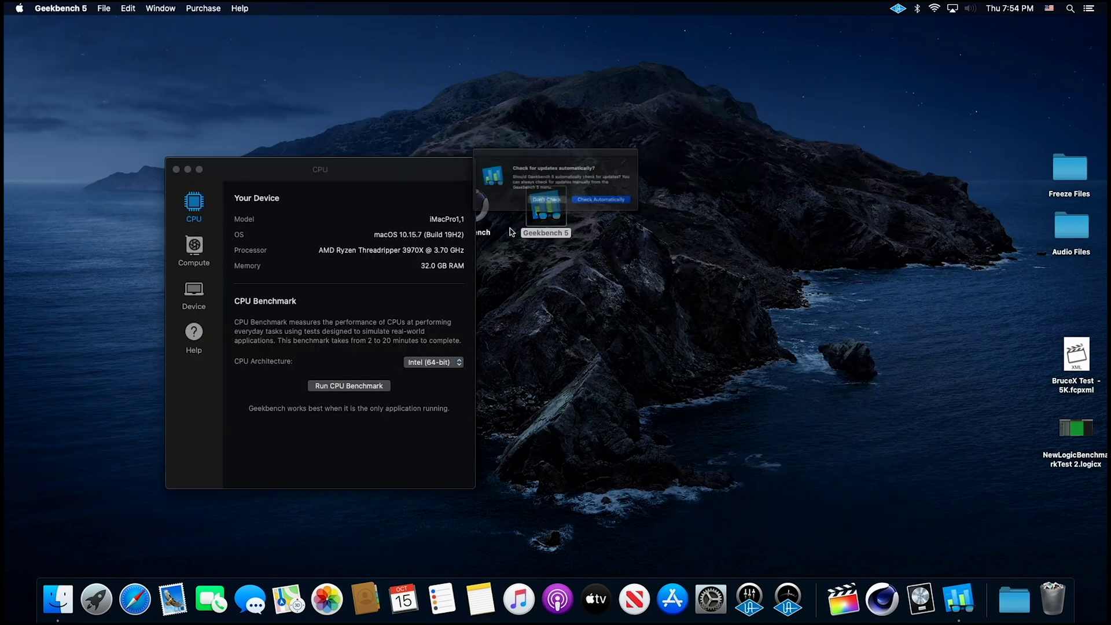
left_click(565, 207)
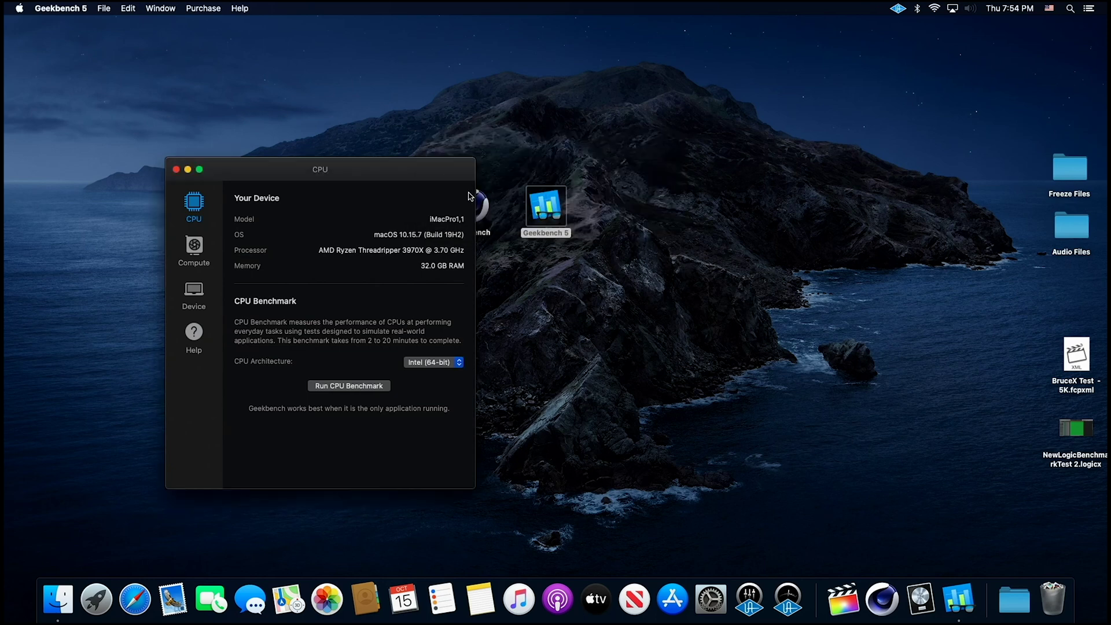
left_click_drag(431, 170, 538, 104)
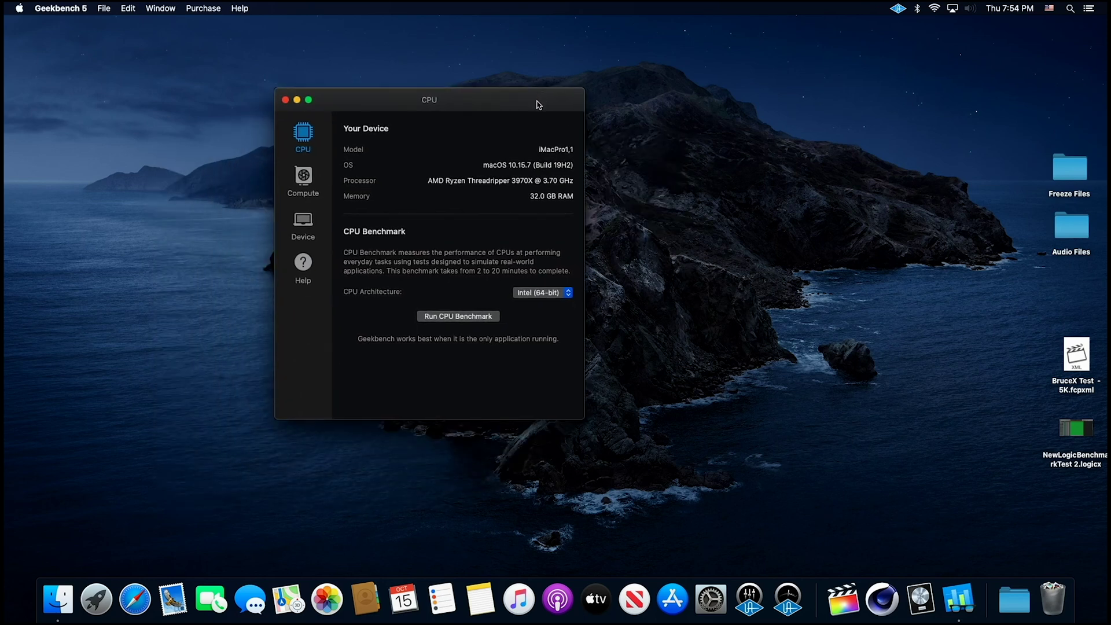
left_click(460, 316)
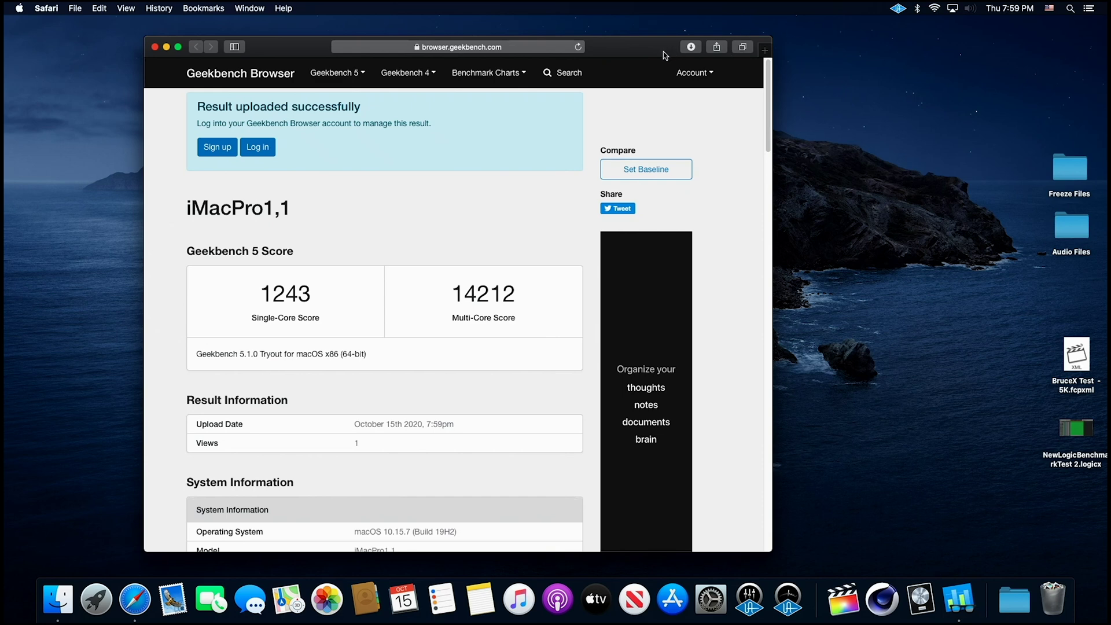
left_click_drag(665, 56, 697, 53)
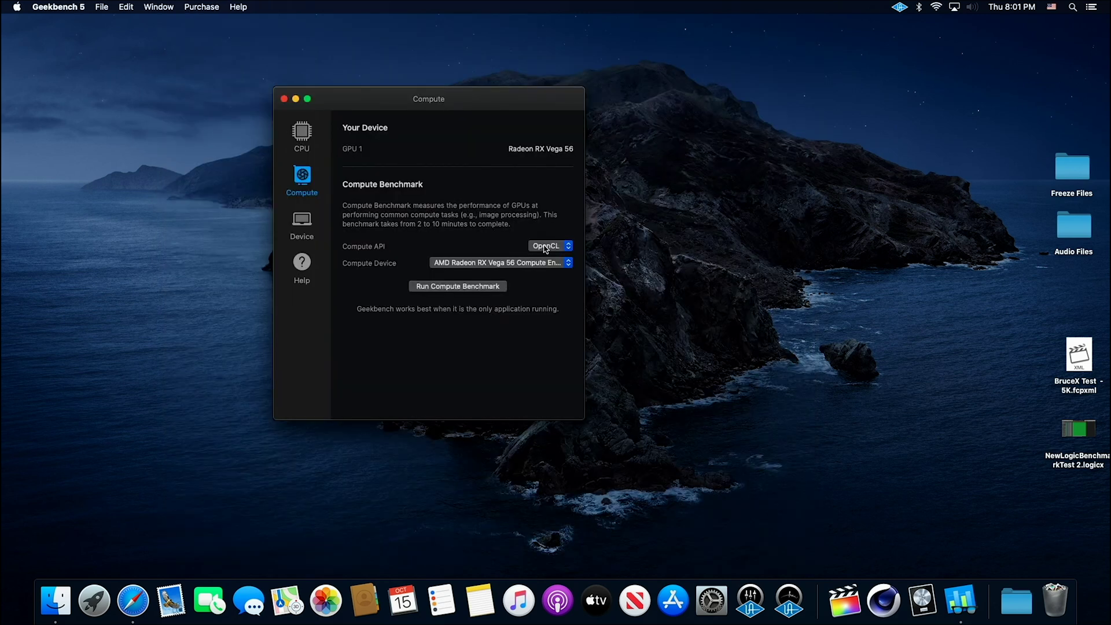
Set the compute API to Metal and run the compute benchmark on the Radeon RX Vega 56.
left_click(546, 247)
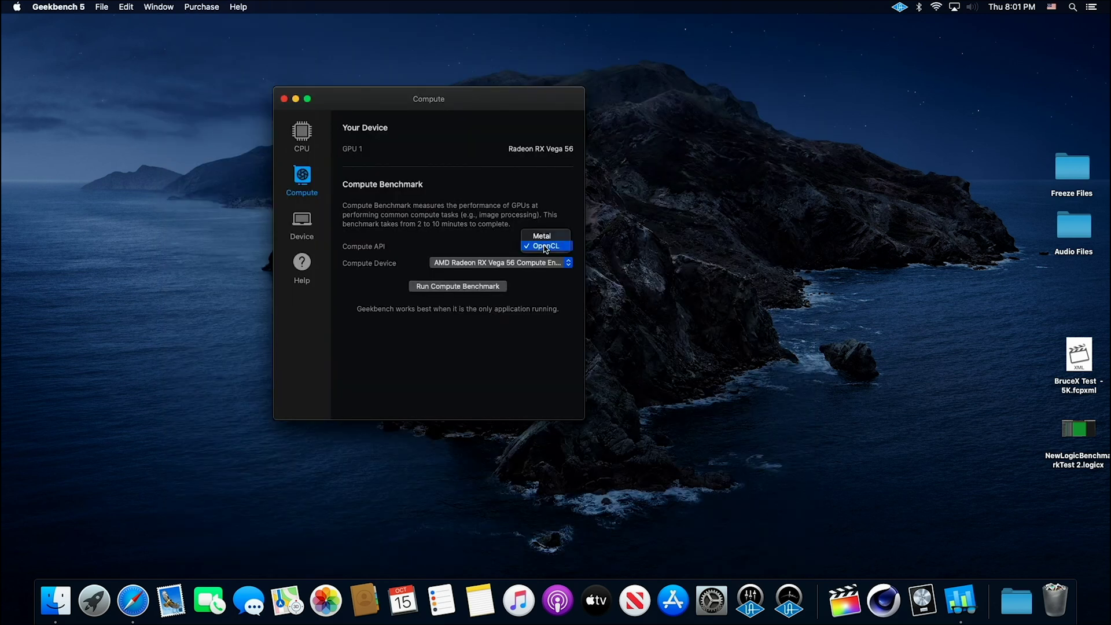
left_click(544, 236)
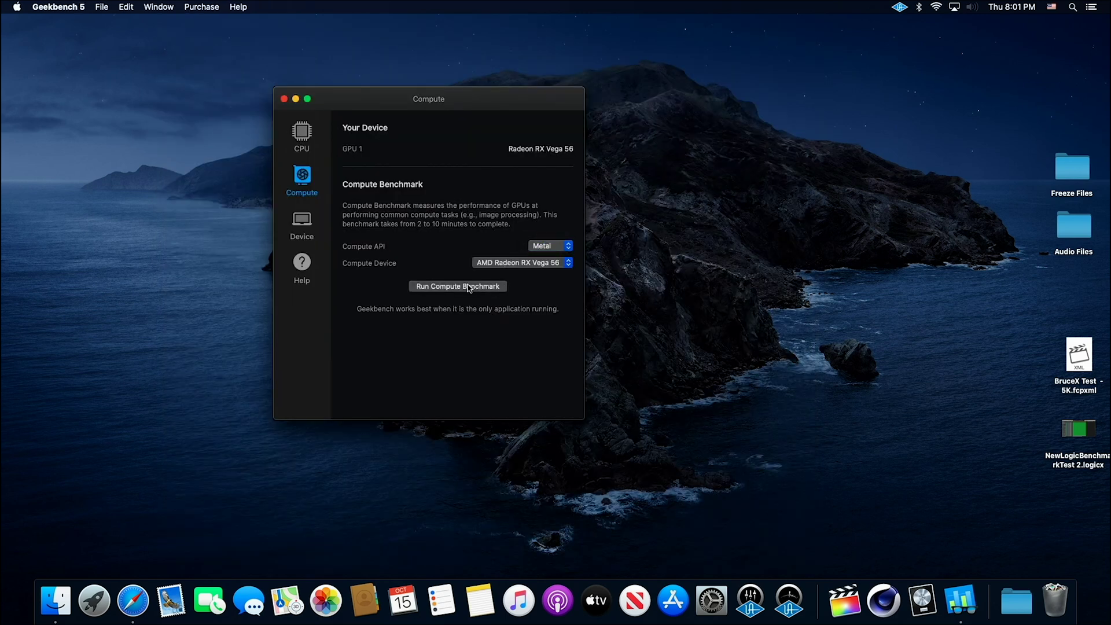
left_click(469, 286)
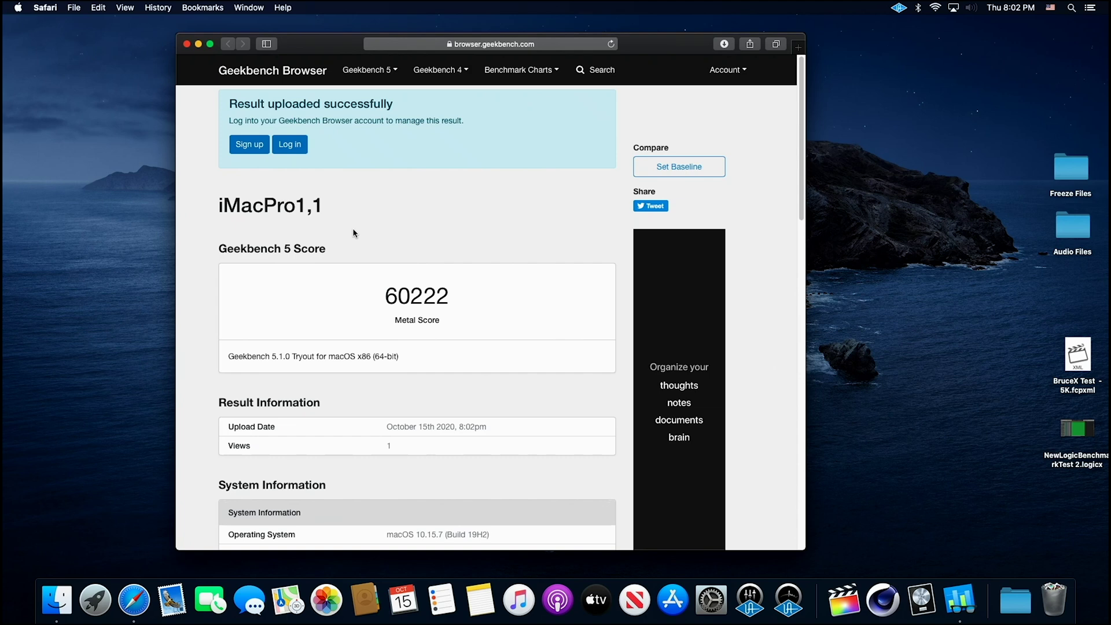
Close the Metal result window, then quit Safari and Geekbench 5.
left_click(187, 44)
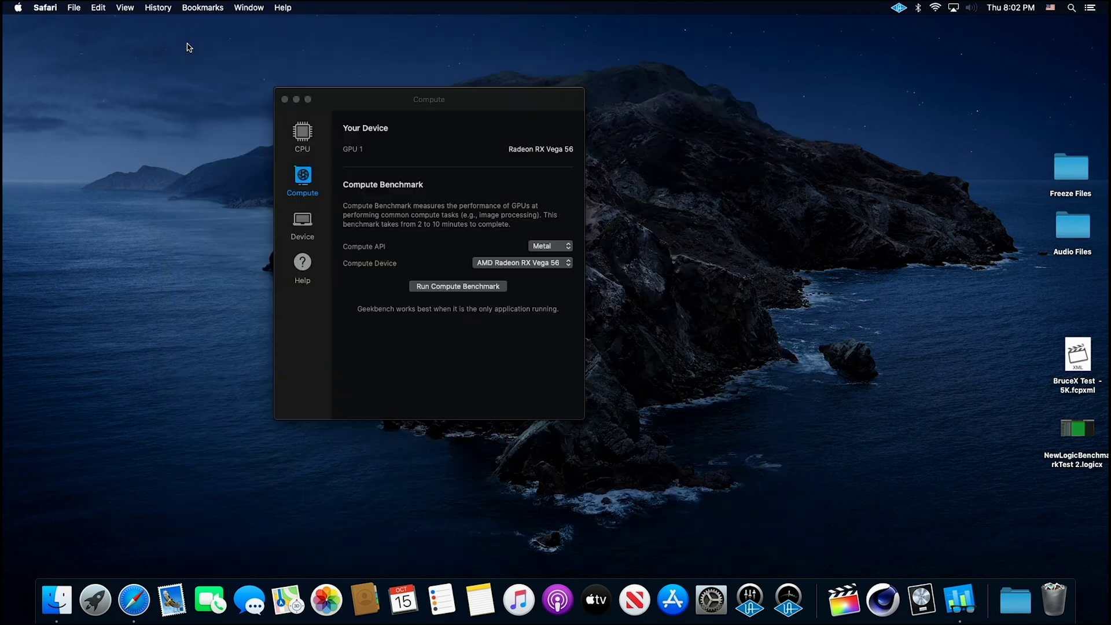
left_click(47, 8)
left_click(81, 151)
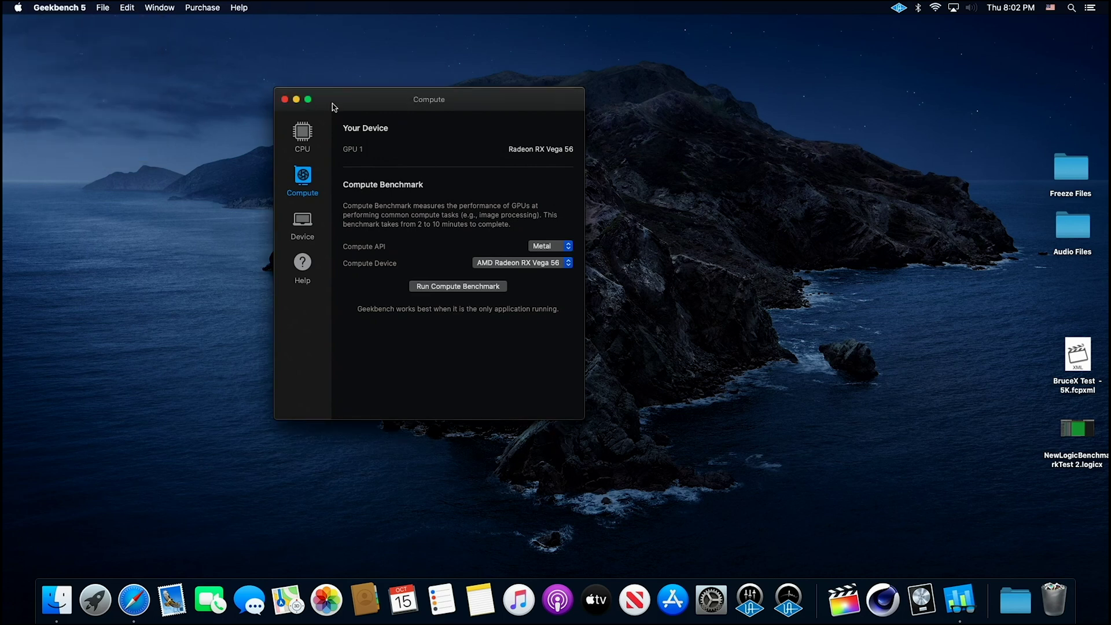
left_click(55, 8)
left_click(82, 126)
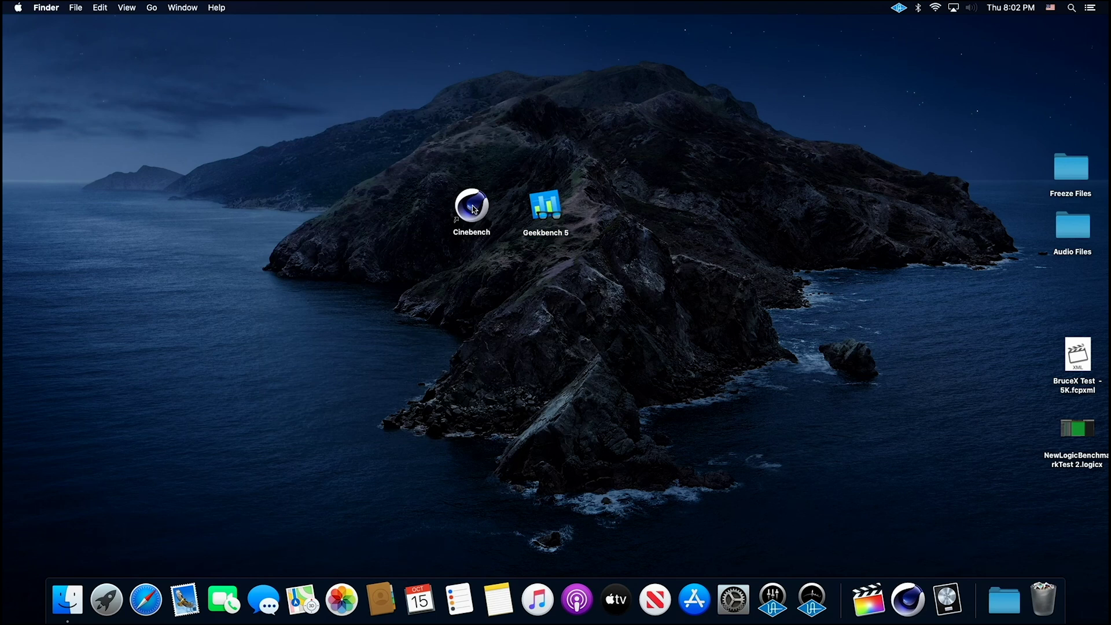
Launch Cinebench R20, run the CPU render test, and widen the results panel.
double_click(473, 208)
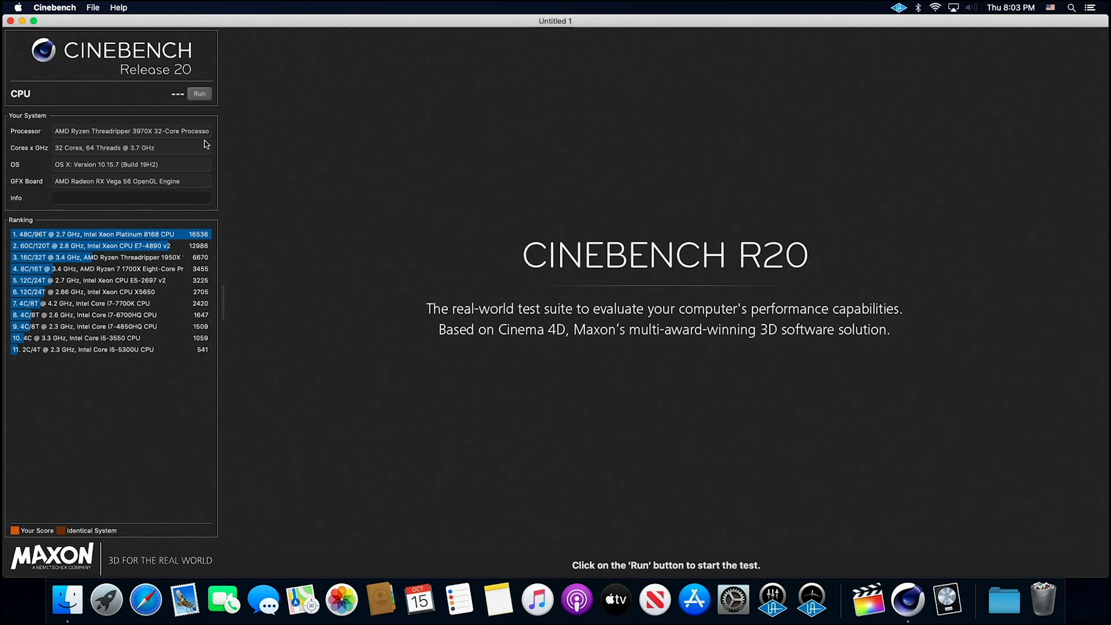
left_click(200, 96)
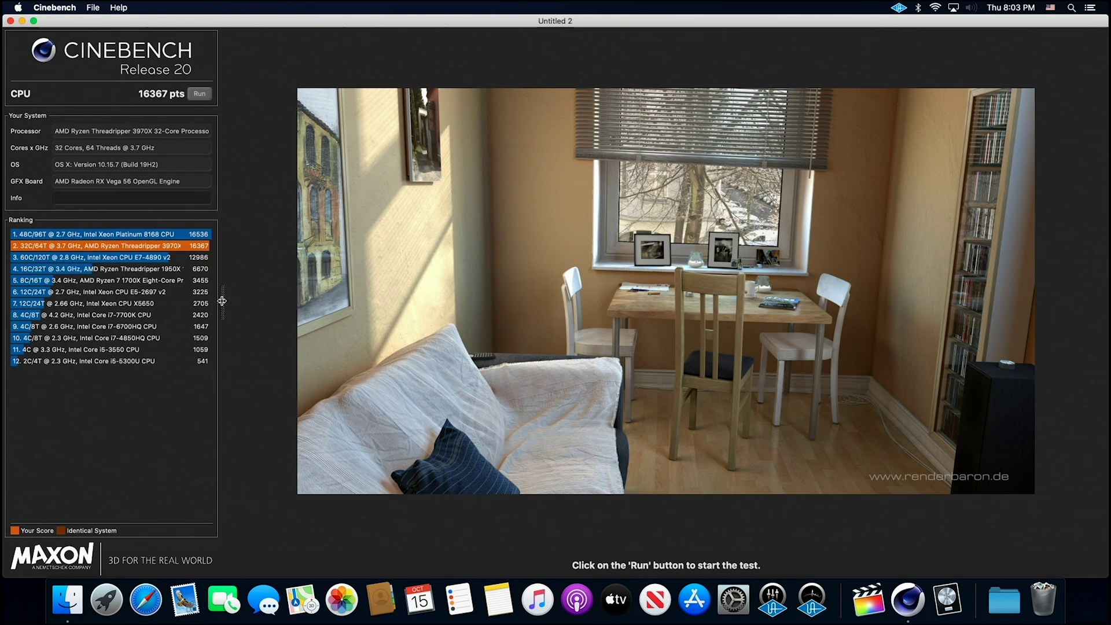
left_click_drag(222, 301, 490, 300)
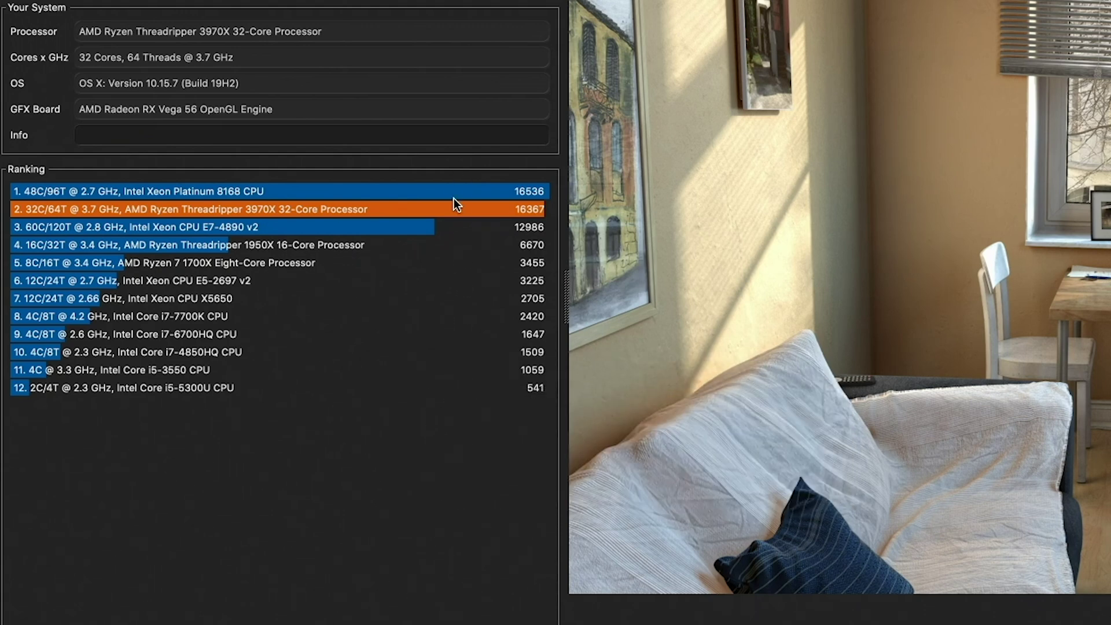
Inspect the full rankings: 16367 pts versus the third-ranked Xeon E7-4890 v2's 12986.
mouse_move(457, 197)
mouse_move(544, 217)
left_click(58, 8)
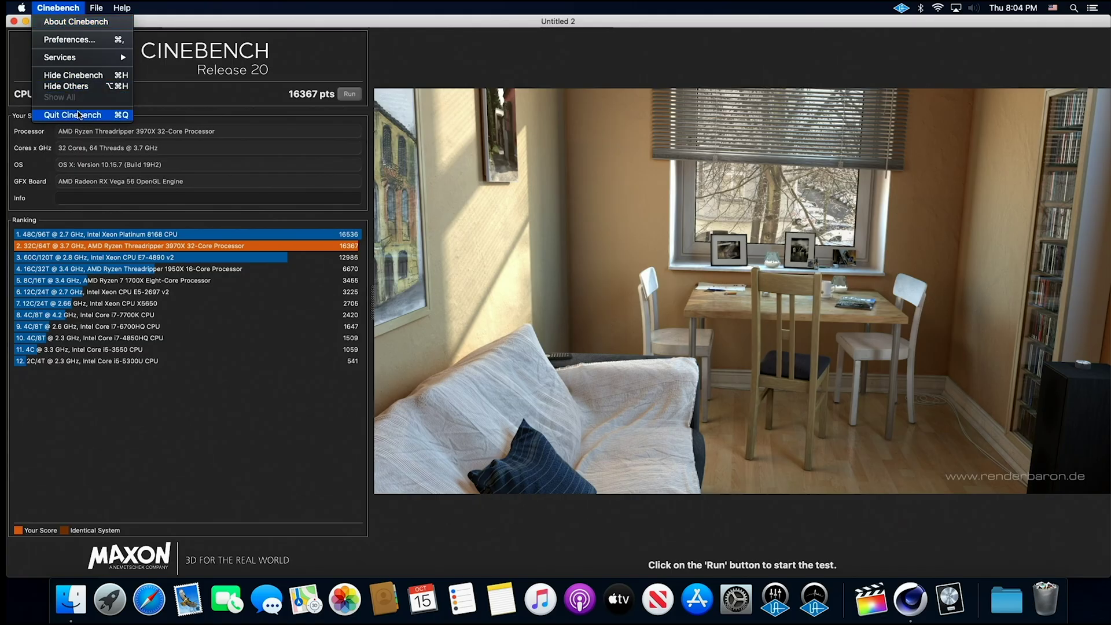
Quit Cinebench without saving the score, then check the Bluetooth and Wi-Fi menus.
left_click(80, 115)
left_click(593, 207)
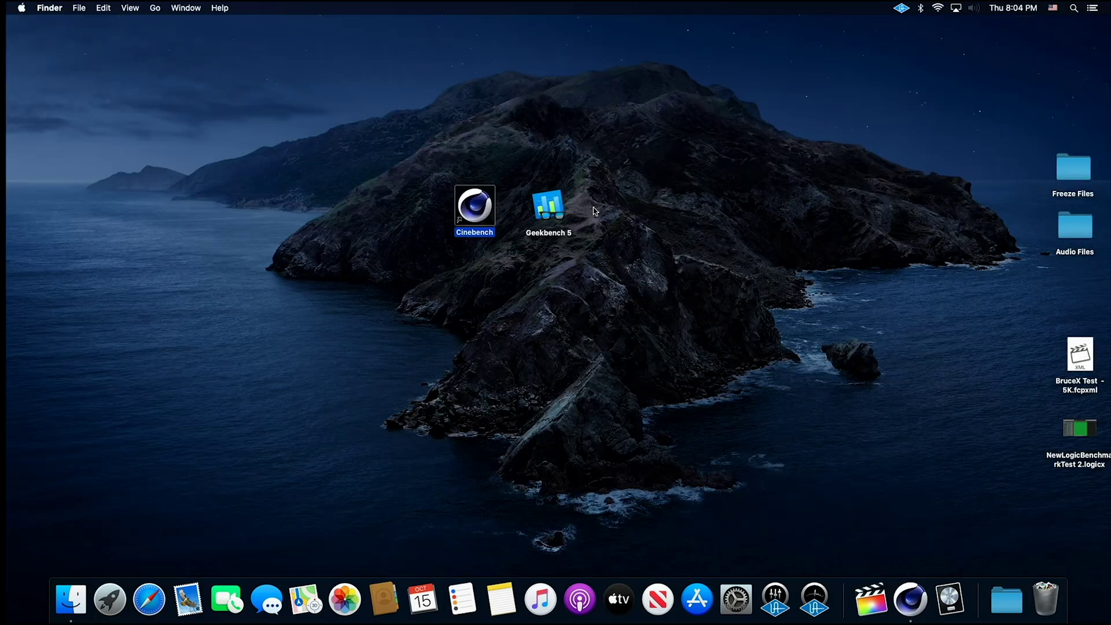
left_click(921, 13)
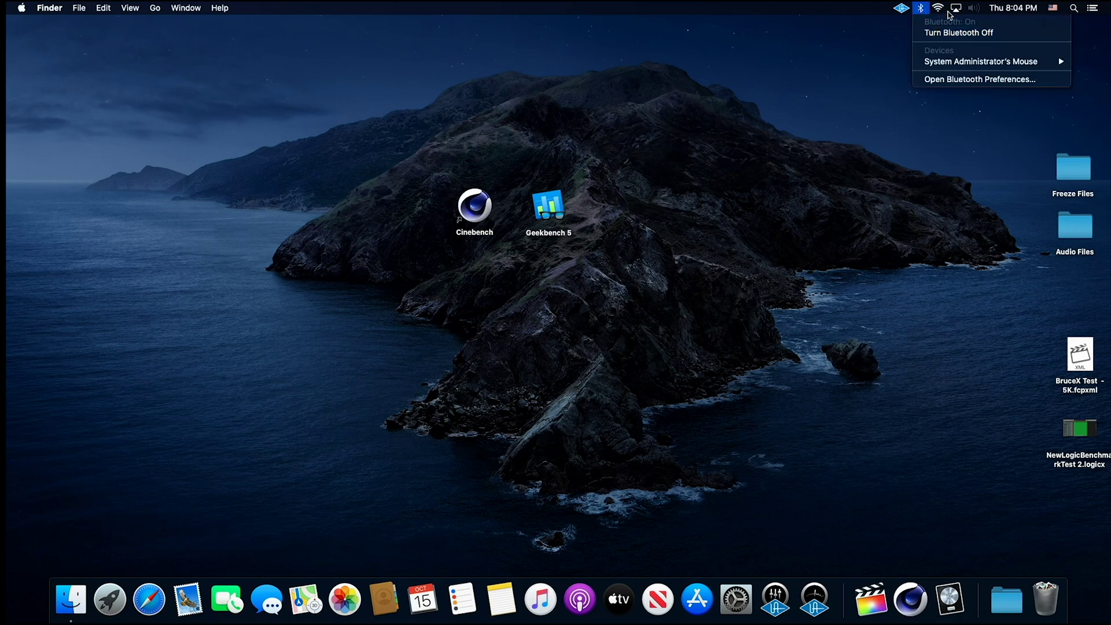
left_click(939, 10)
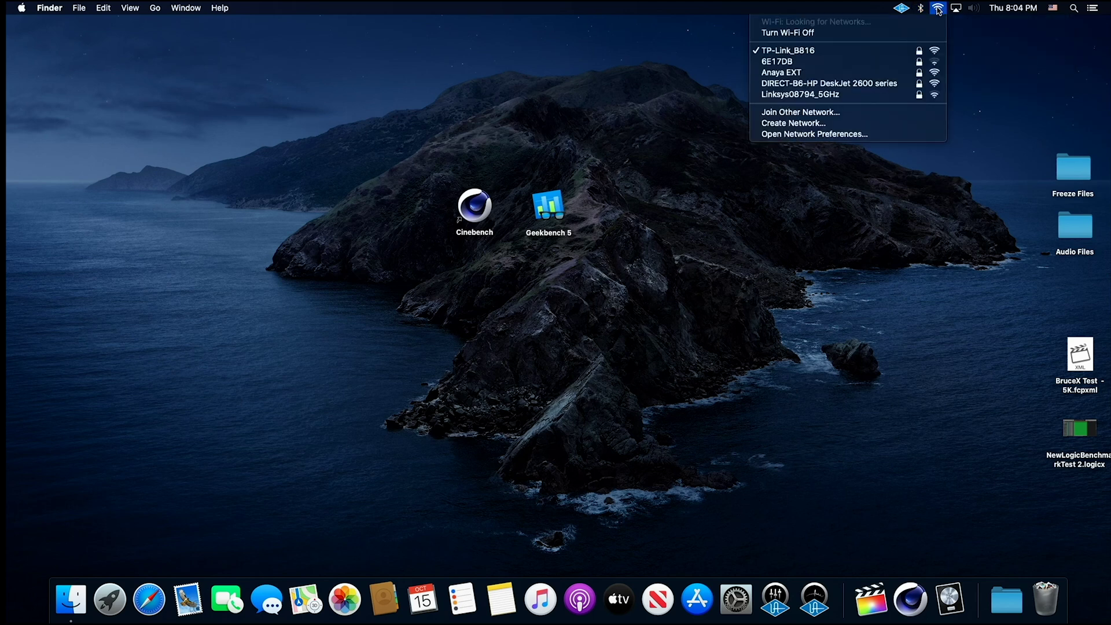
left_click(685, 81)
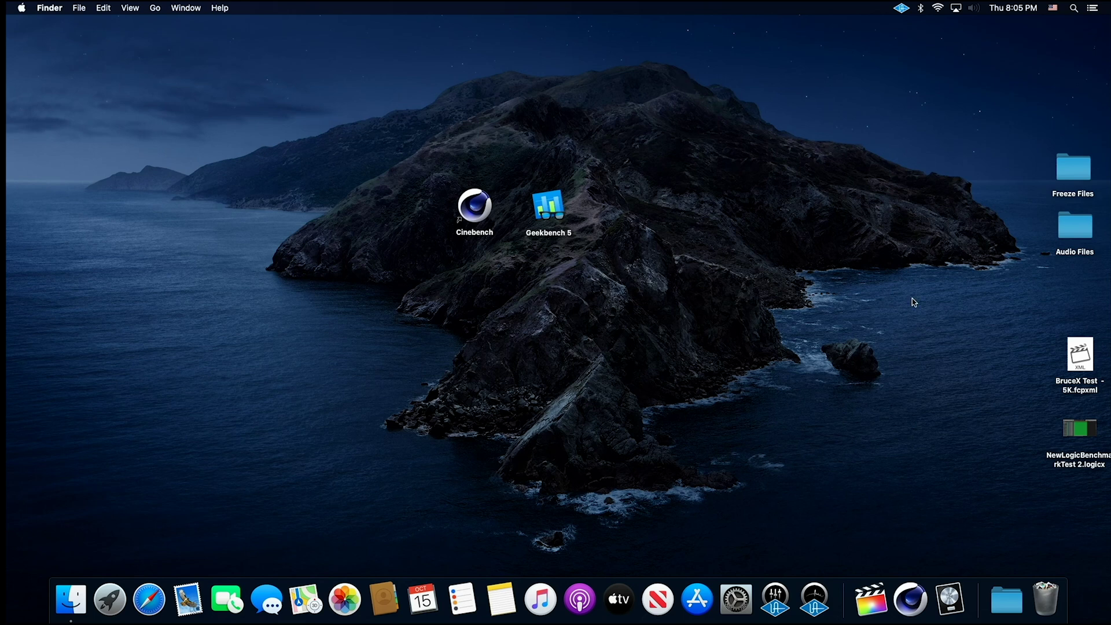
Launch Final Cut Pro, acknowledge the UAD Powered Plug-Ins alert, and open Safari.
left_click(862, 607)
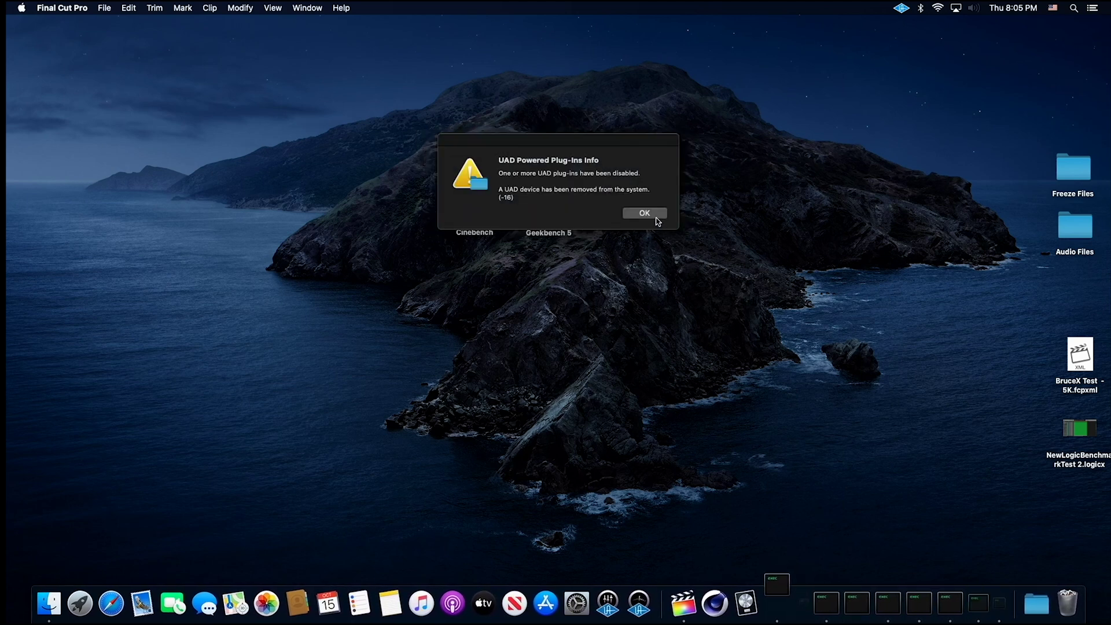
left_click(648, 215)
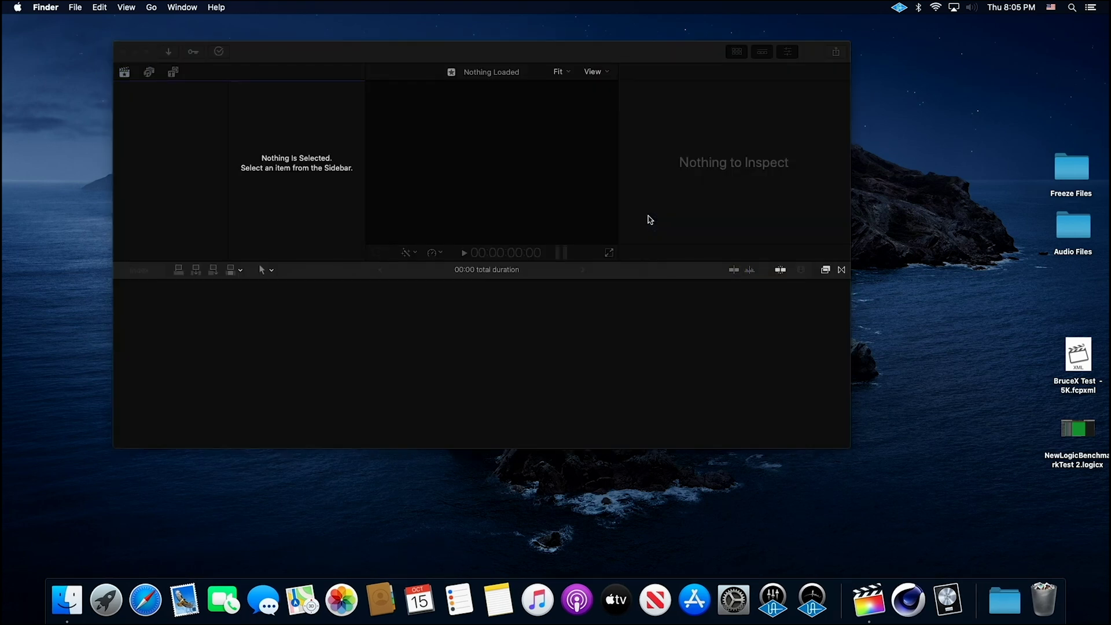
left_click(154, 615)
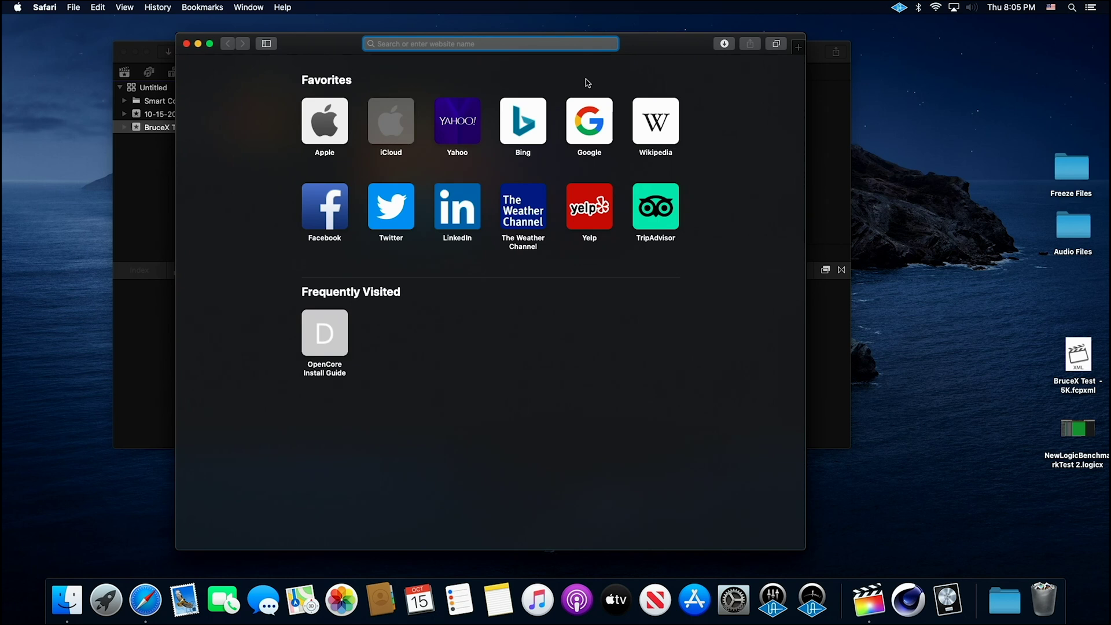
Search Google for a stopwatch and shrink the Safari window to a small size.
type("stopwatch")
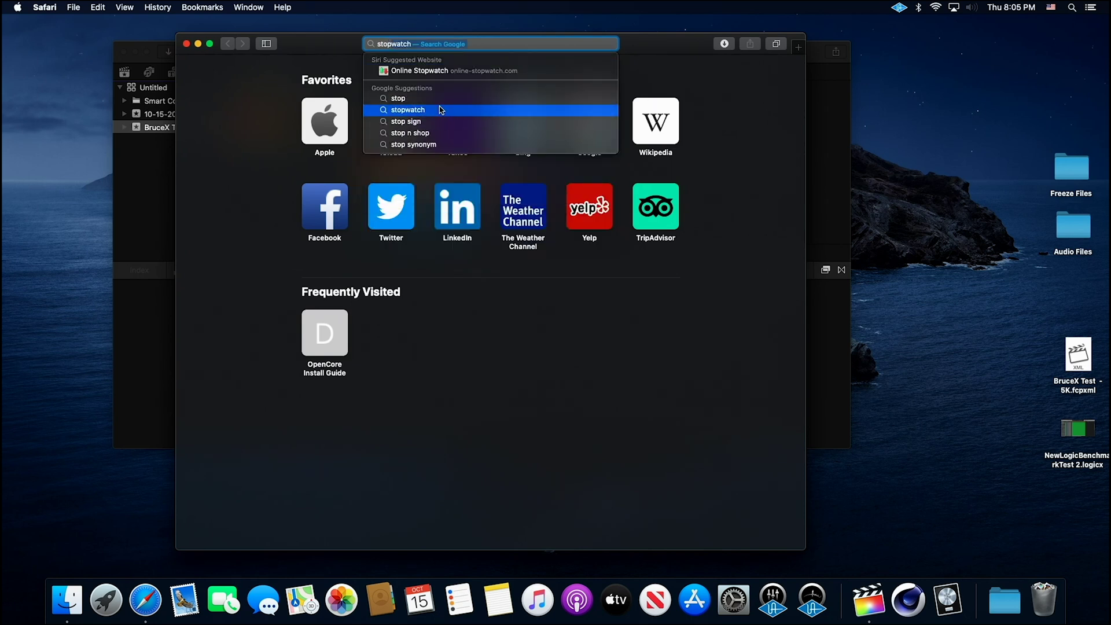
left_click(441, 110)
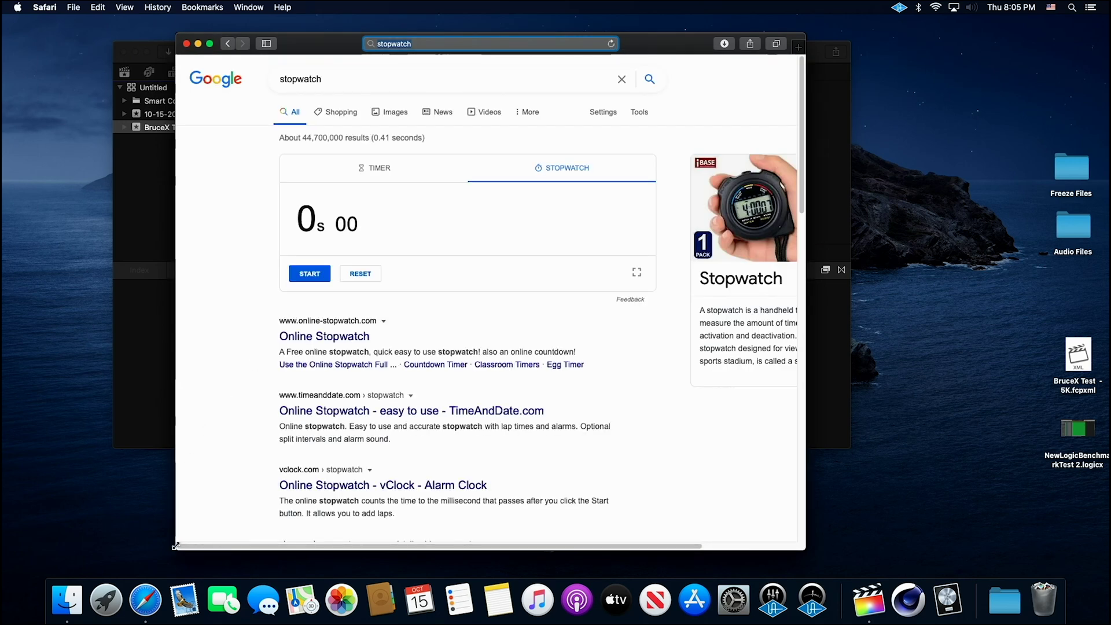
left_click_drag(176, 549, 552, 307)
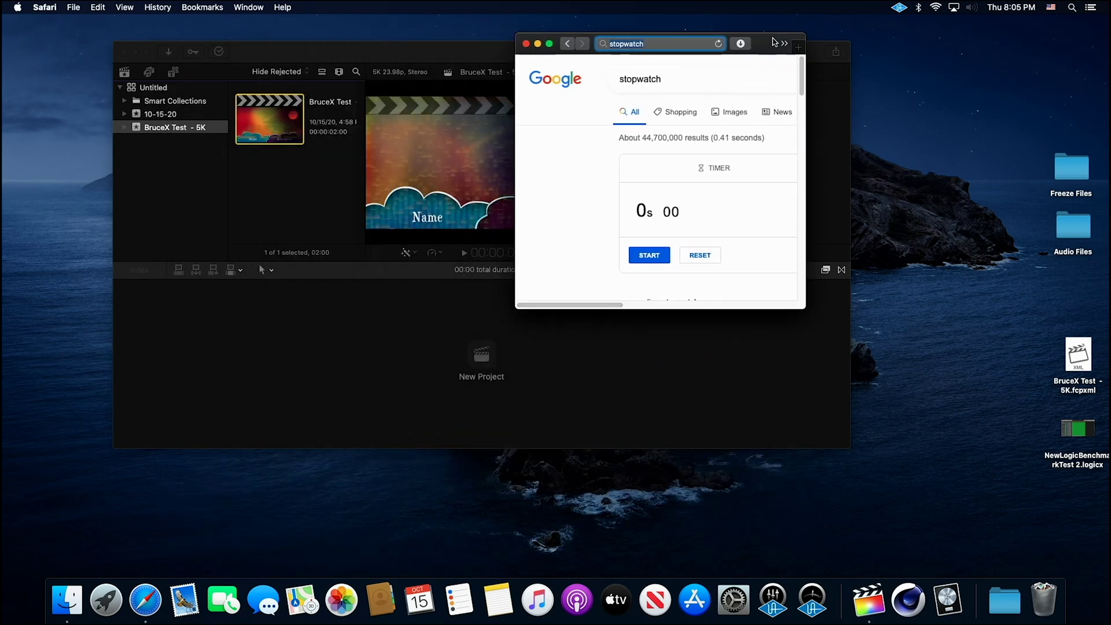
Place the stopwatch window beside the Final Cut Pro window and show Background Tasks.
left_click_drag(774, 42, 1057, 159)
left_click_drag(681, 62, 591, 74)
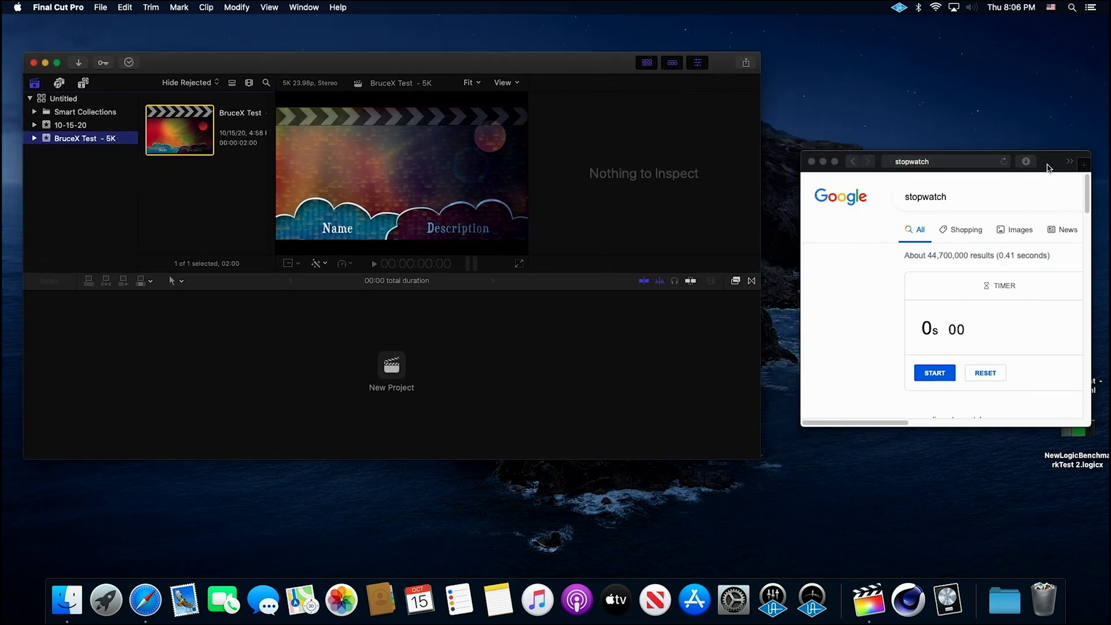
left_click_drag(1049, 169, 1026, 112)
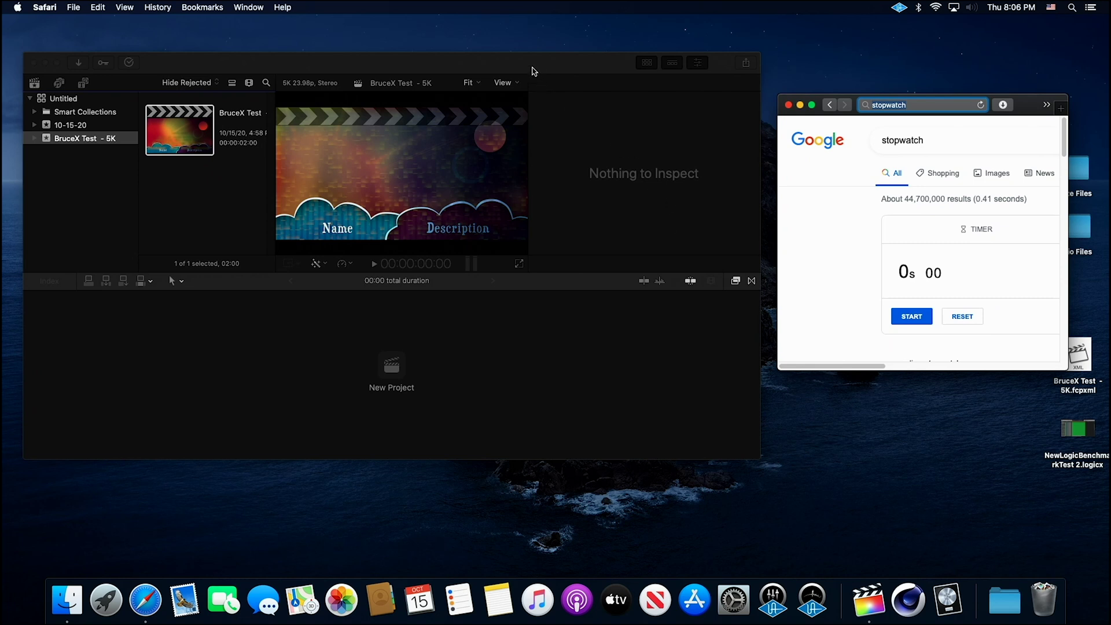
left_click_drag(533, 71, 540, 69)
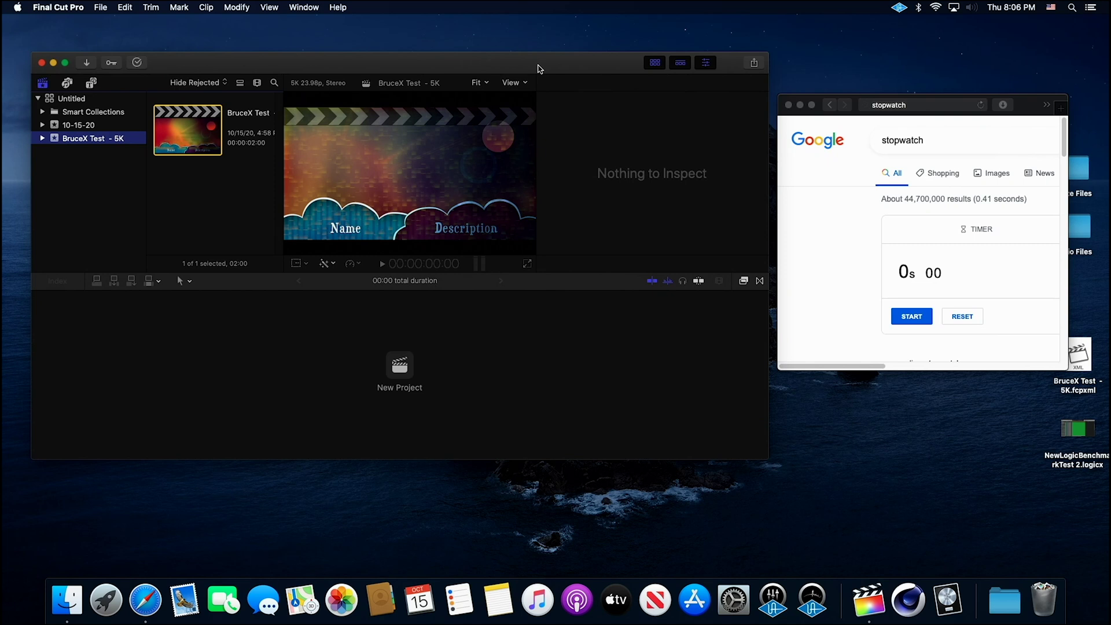
left_click_drag(539, 69, 537, 72)
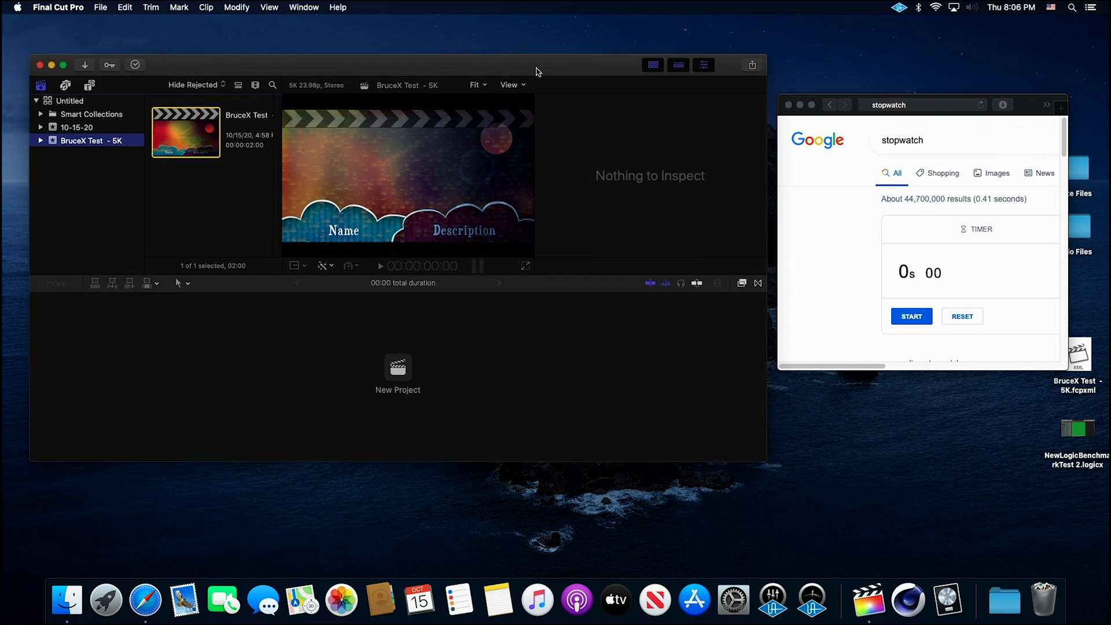
left_click_drag(536, 71, 538, 77)
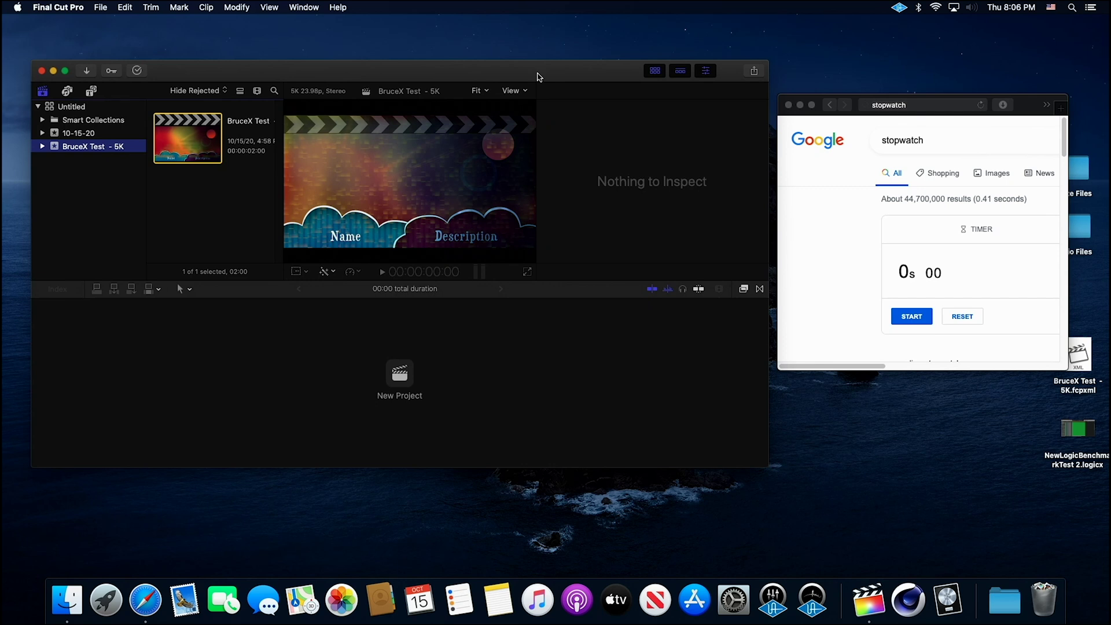
left_click(137, 71)
Export BruceX Test - 5K as a ProRes 422 master file to the Desktop.
left_click_drag(317, 150, 267, 154)
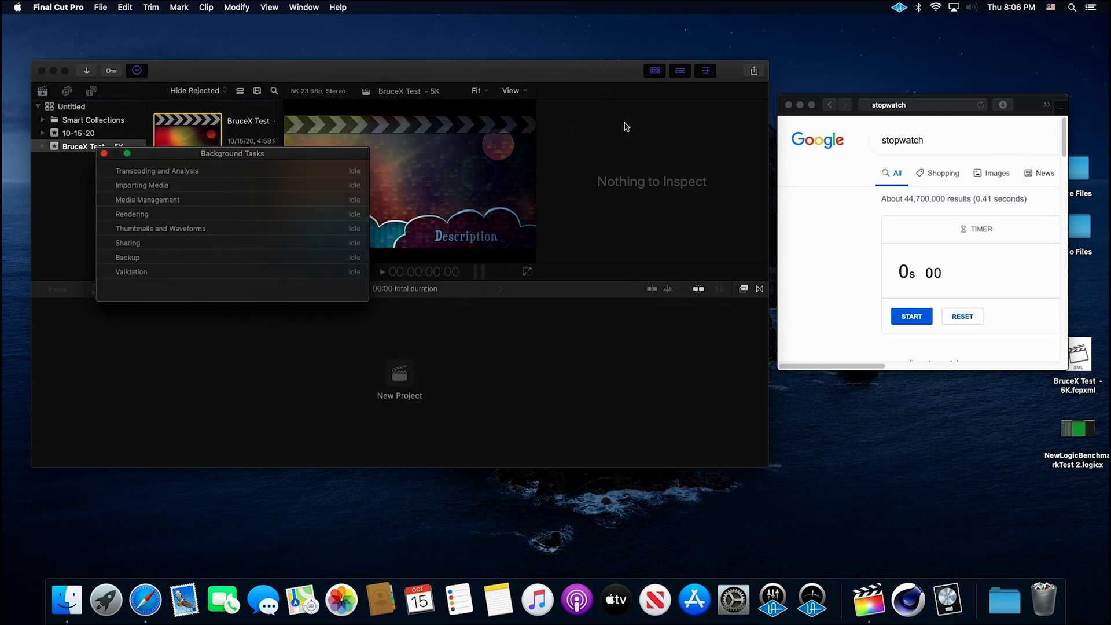
left_click(755, 72)
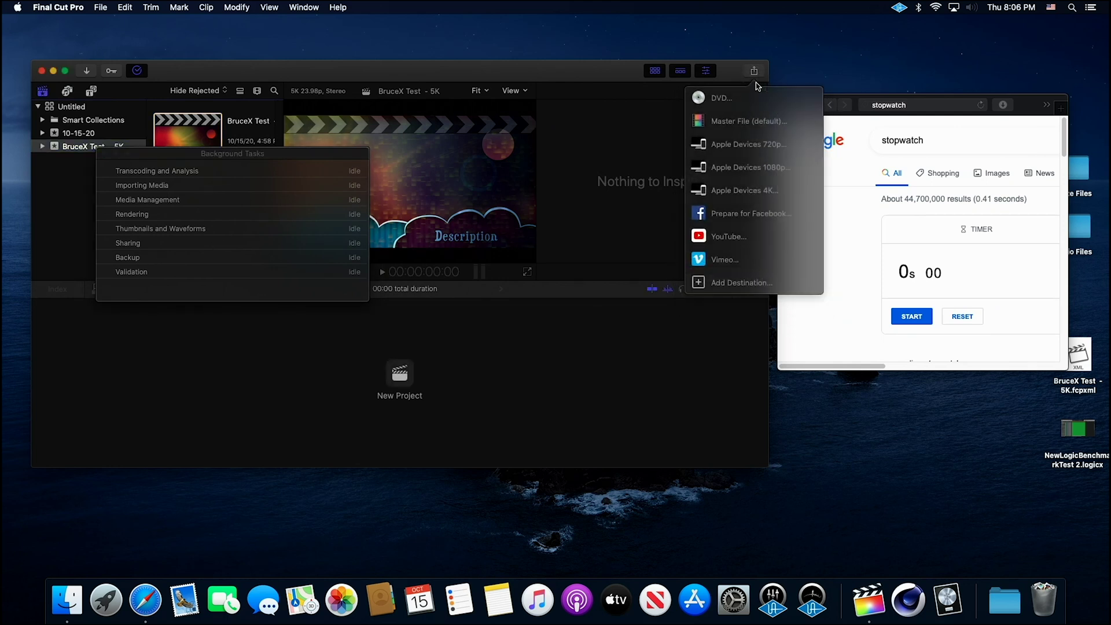
left_click(743, 122)
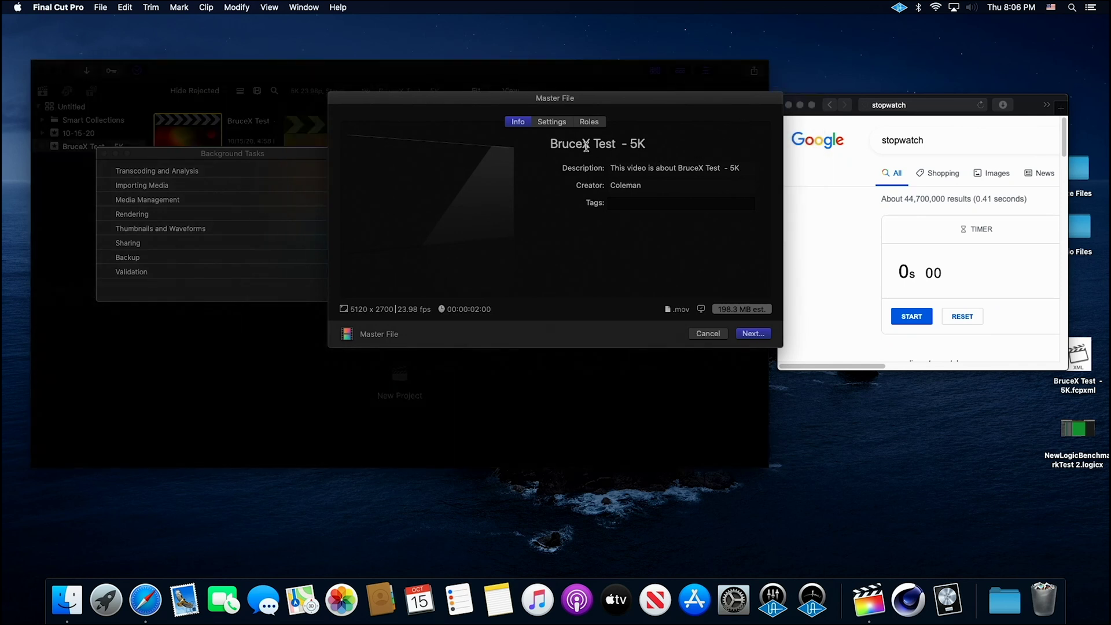
left_click(553, 122)
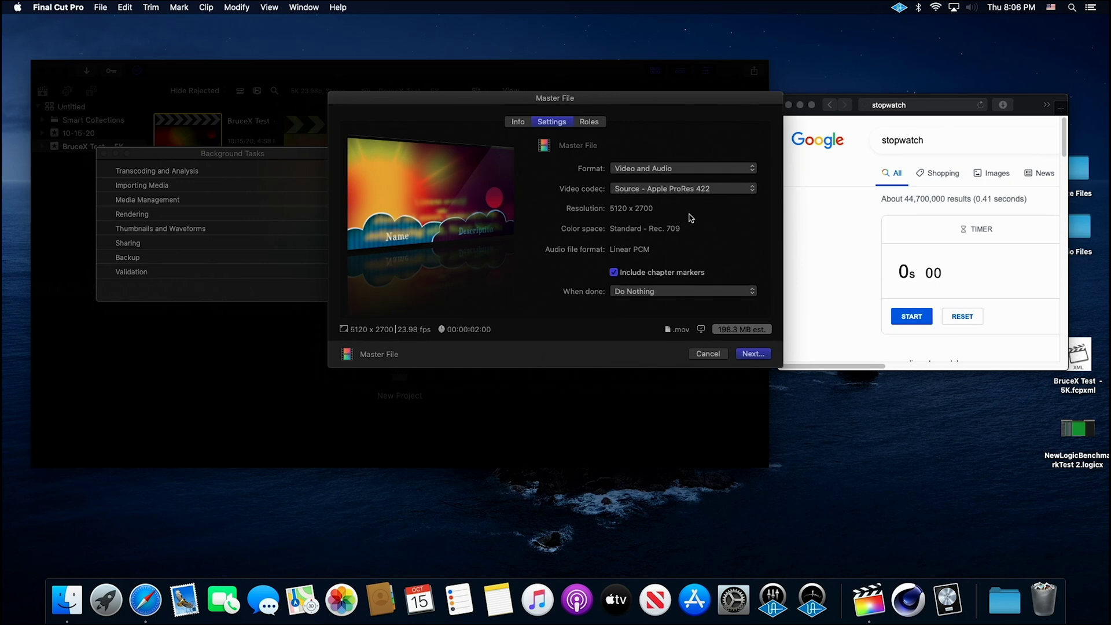
left_click(753, 354)
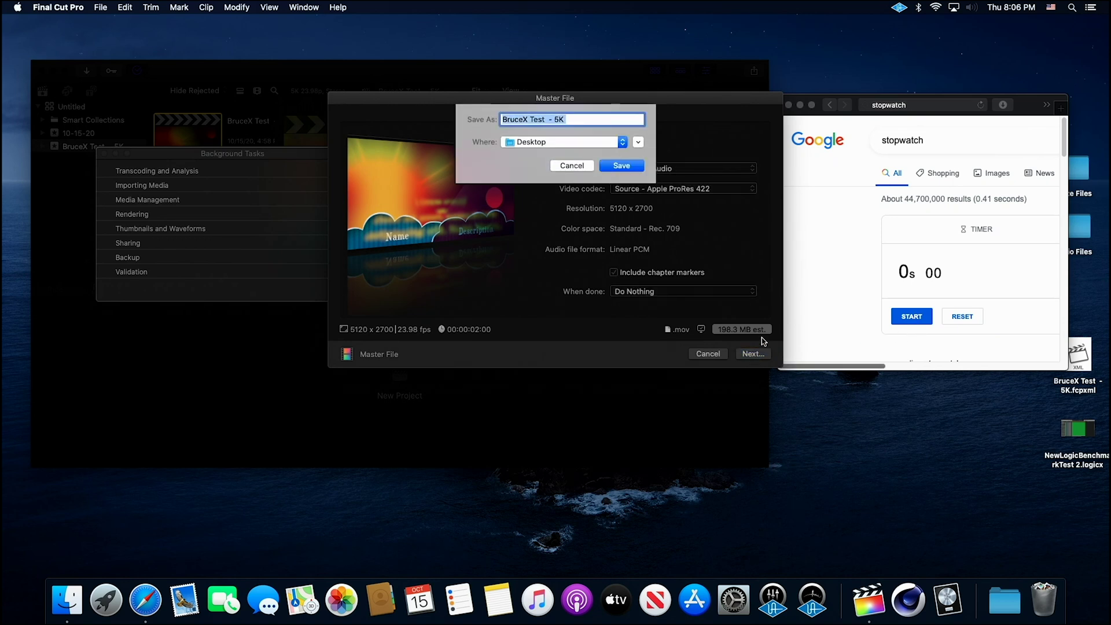
left_click(621, 166)
Time the export with the stopwatch at 14s 57, then close the stopwatch window.
left_click(906, 317)
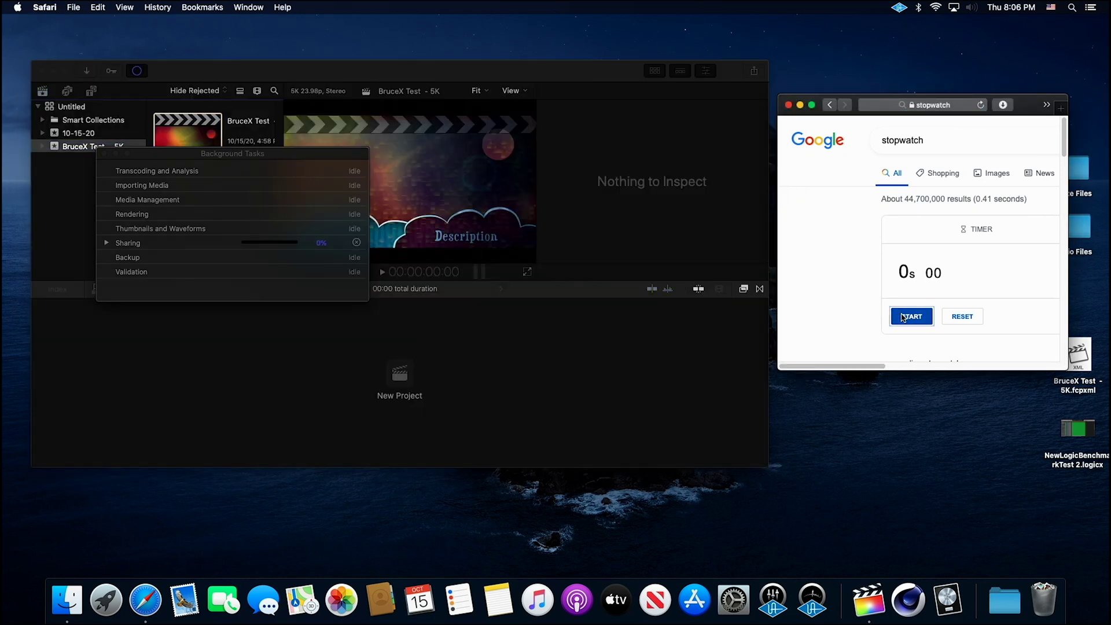
left_click(904, 317)
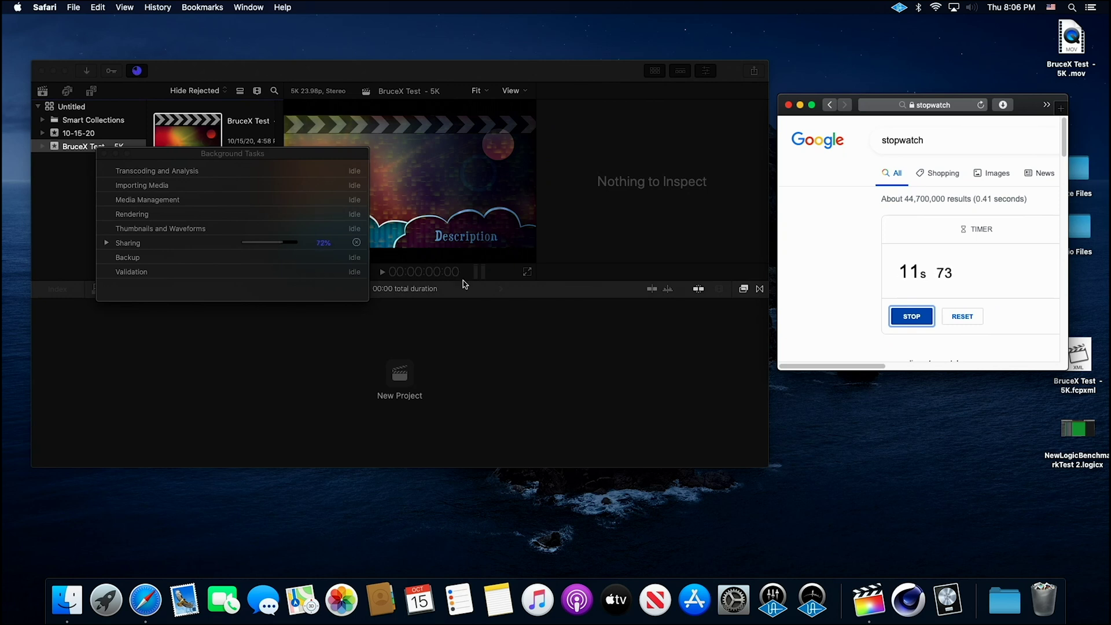
left_click(913, 318)
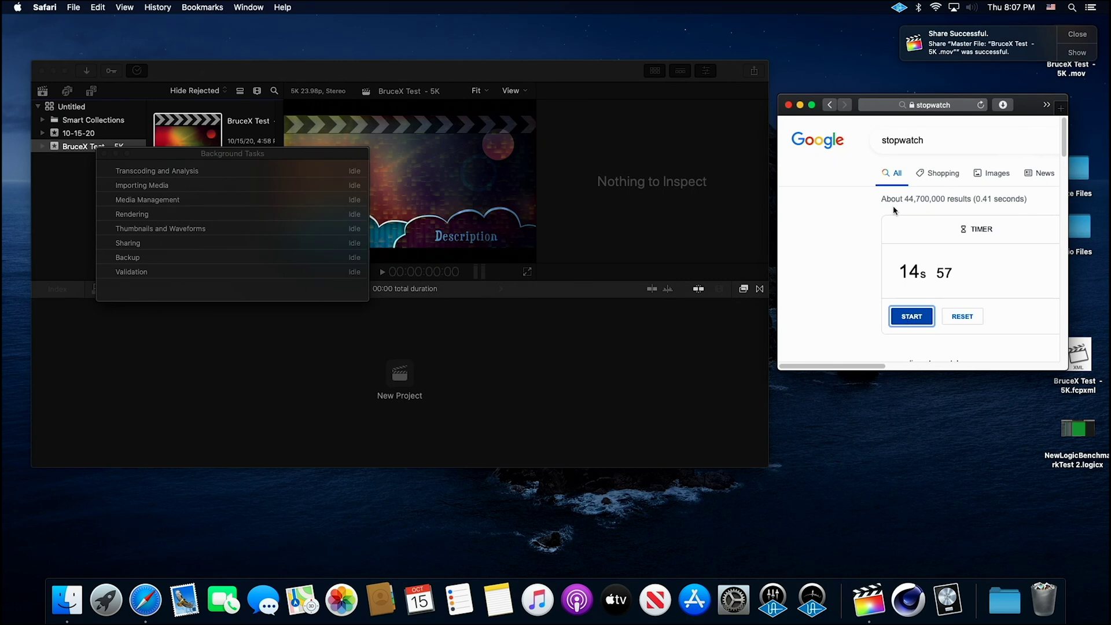
left_click(788, 105)
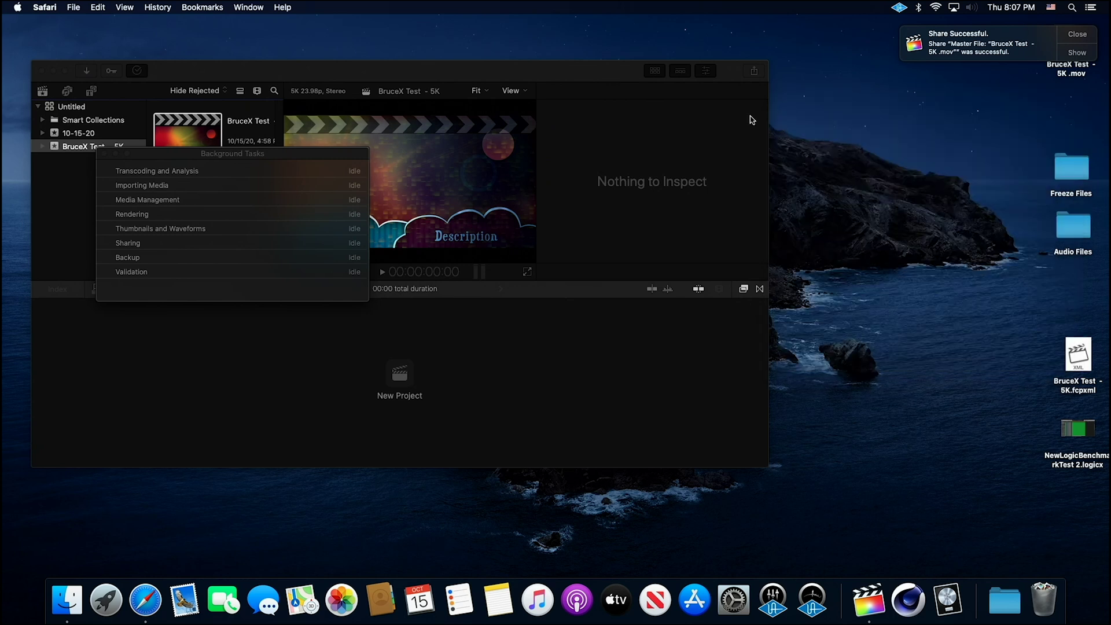
Close Background Tasks, quit Final Cut Pro, dismiss the share notification, and launch Logic Pro X.
left_click(104, 154)
left_click(57, 7)
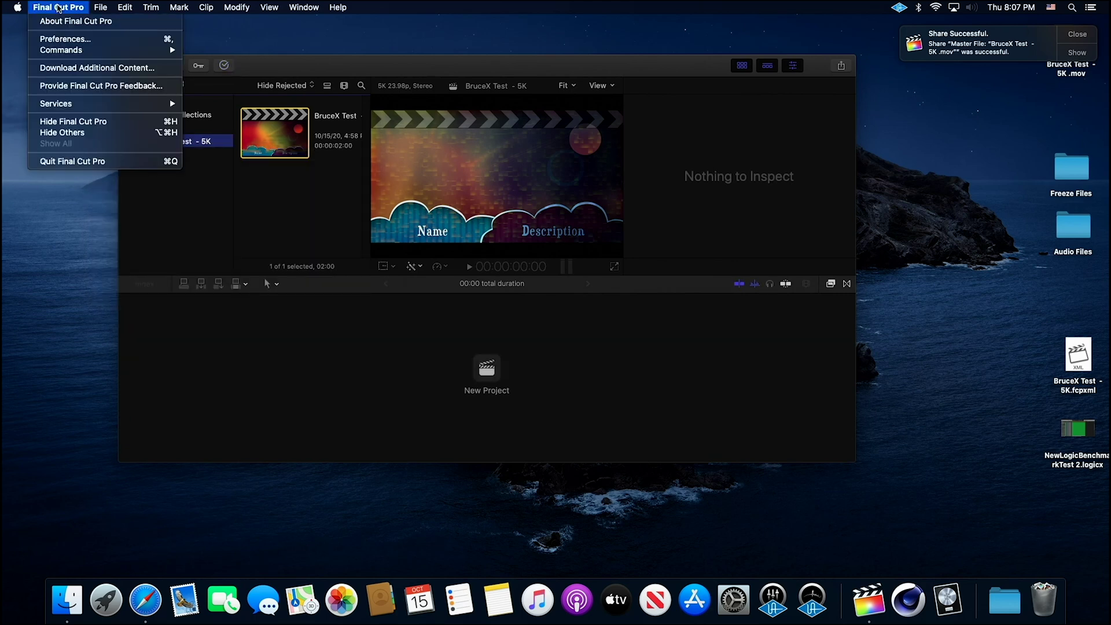
left_click(89, 163)
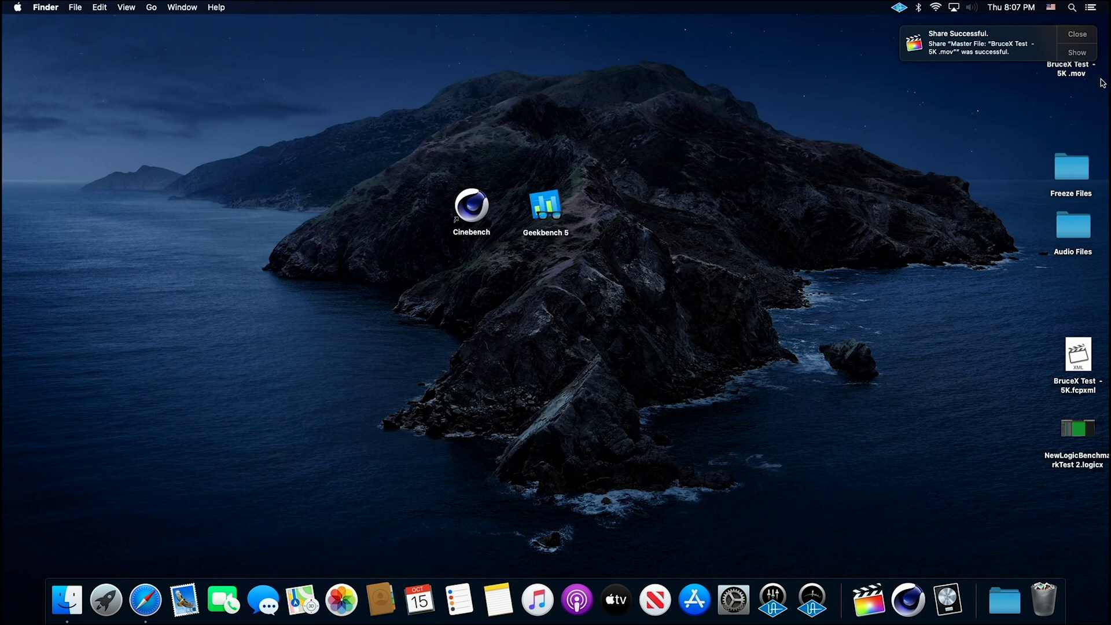
left_click(1084, 36)
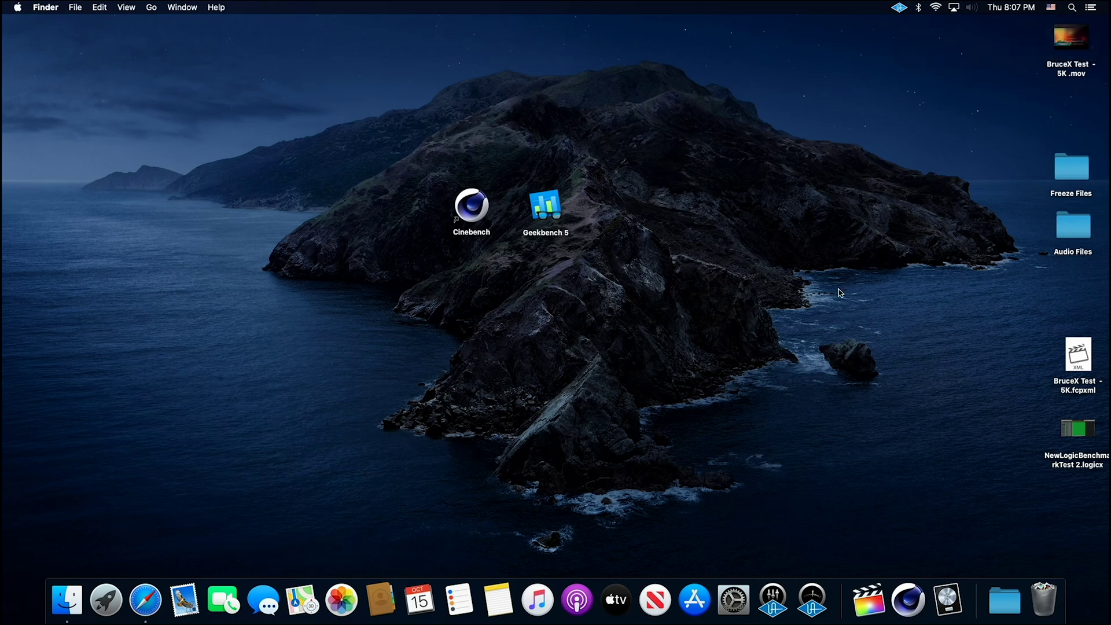
left_click(947, 600)
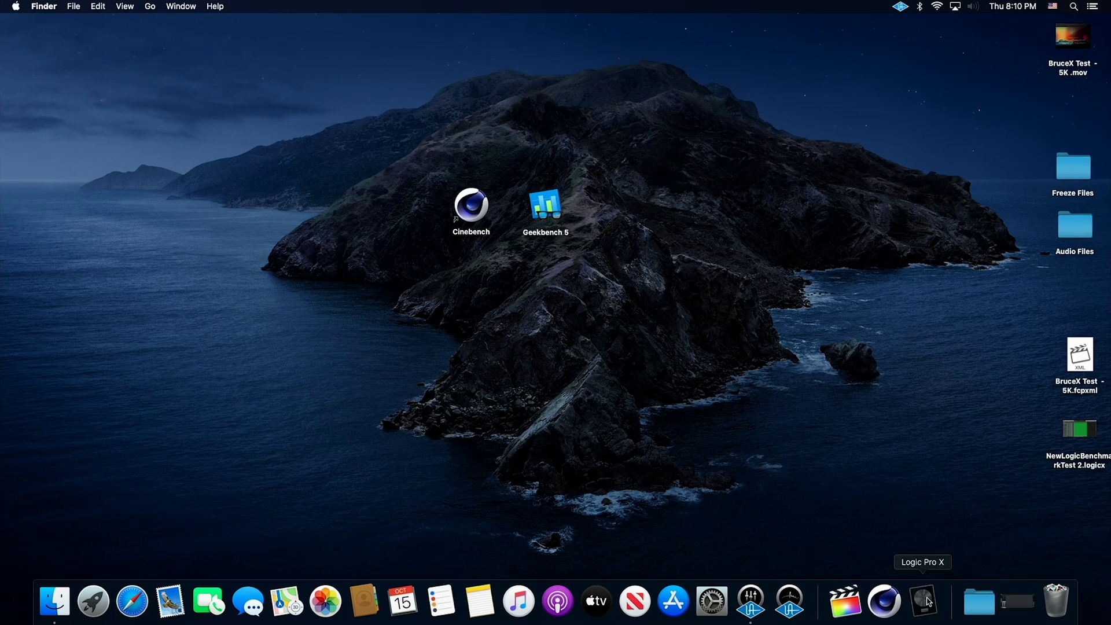
left_click(925, 601)
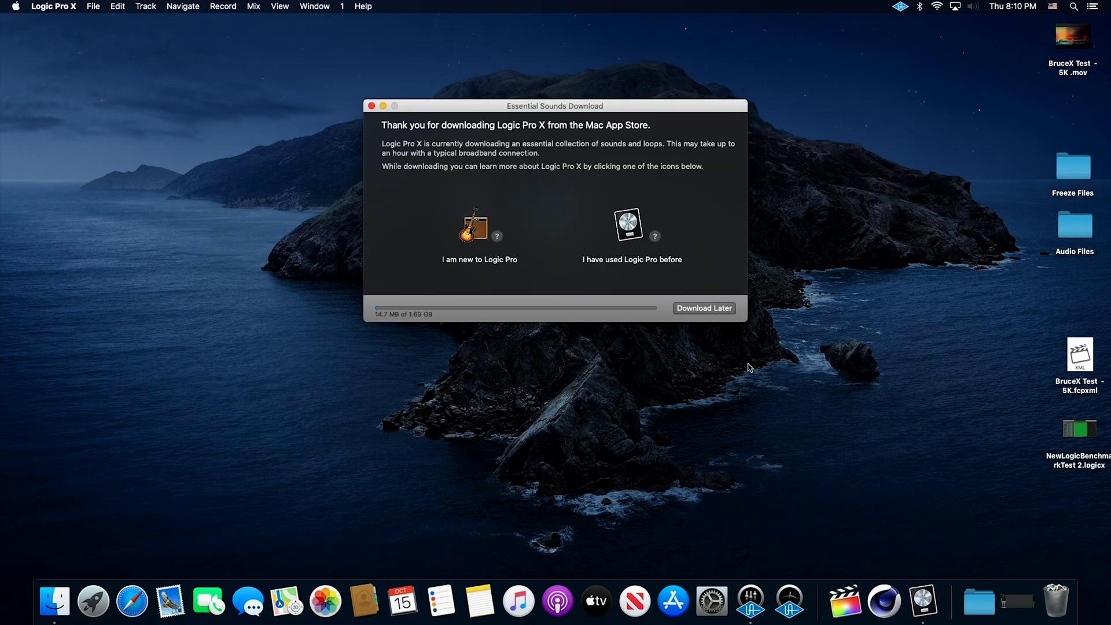
Open NewLogicBenchmarkTest 2, postponing the sound download and aborting the Audio Units plug-in scan.
left_click(712, 309)
key("Return")
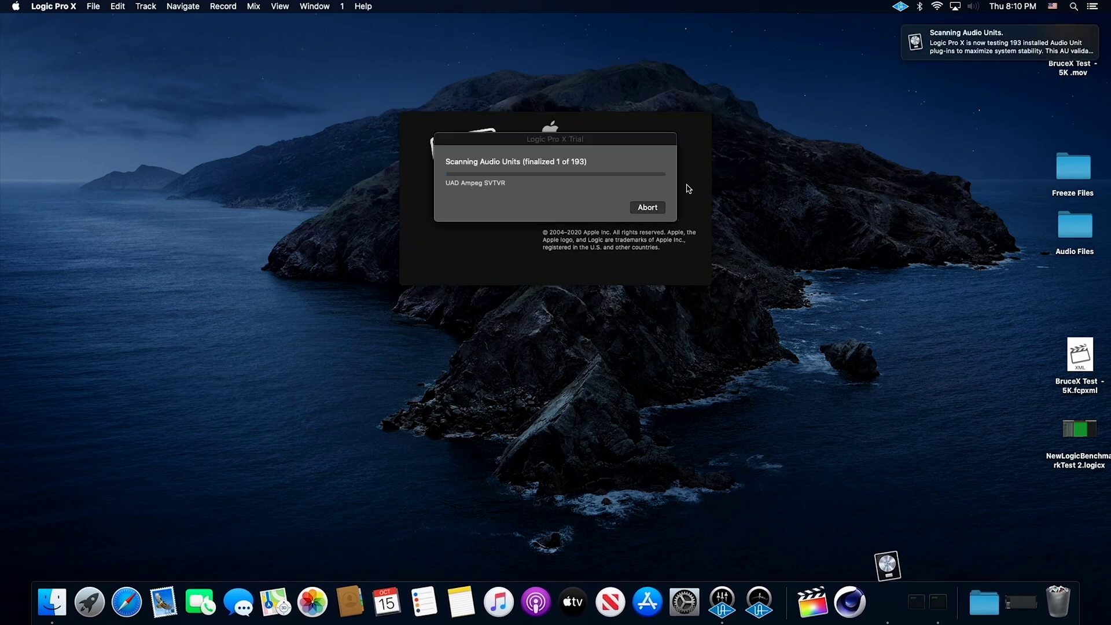
left_click(646, 206)
left_click(681, 255)
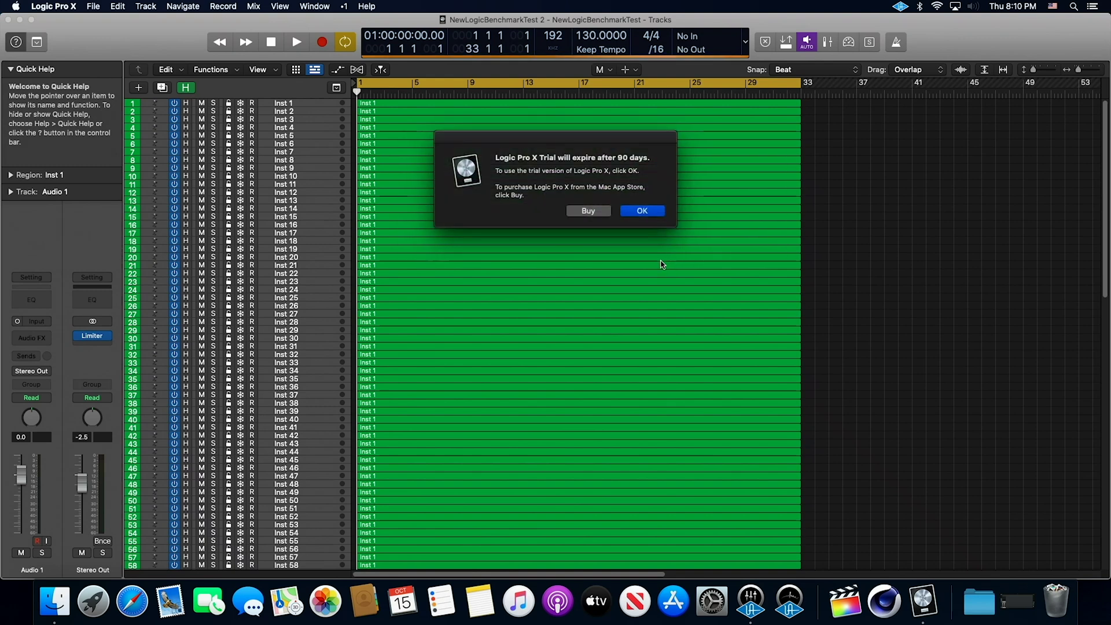
Dismiss the trial notice, check the project's sample rate in Recording Project Settings, then close both windows.
left_click(650, 210)
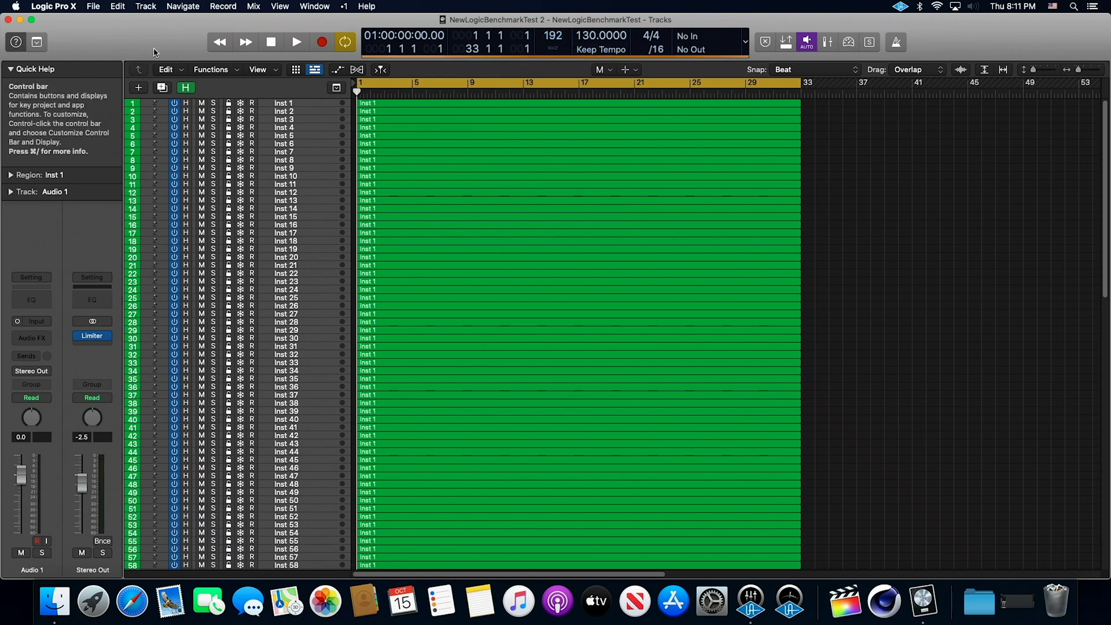
left_click(61, 8)
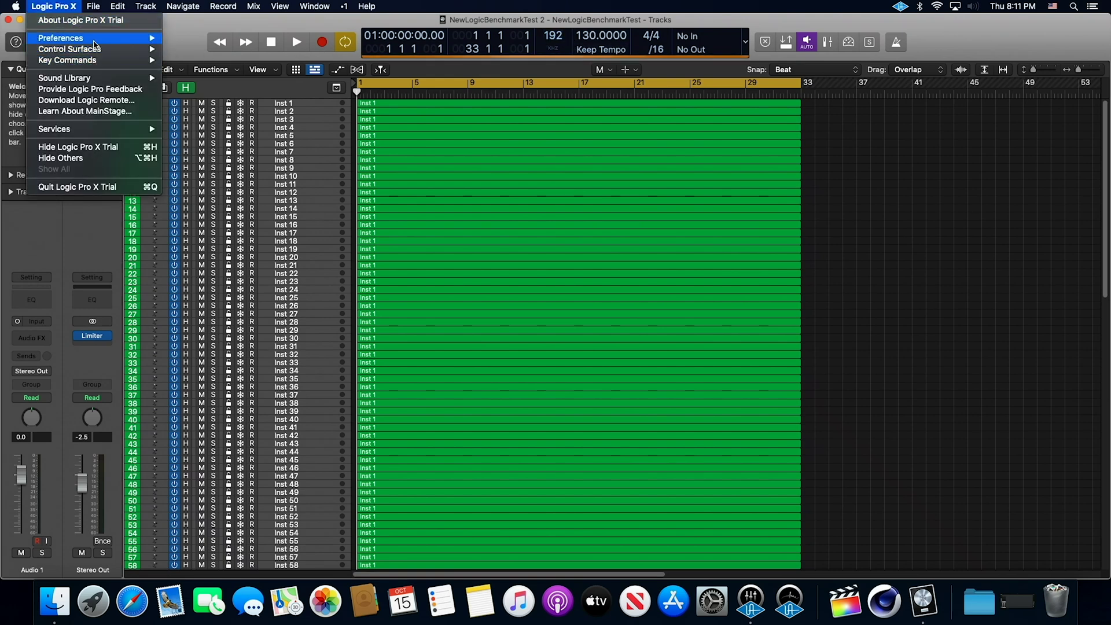
mouse_move(114, 44)
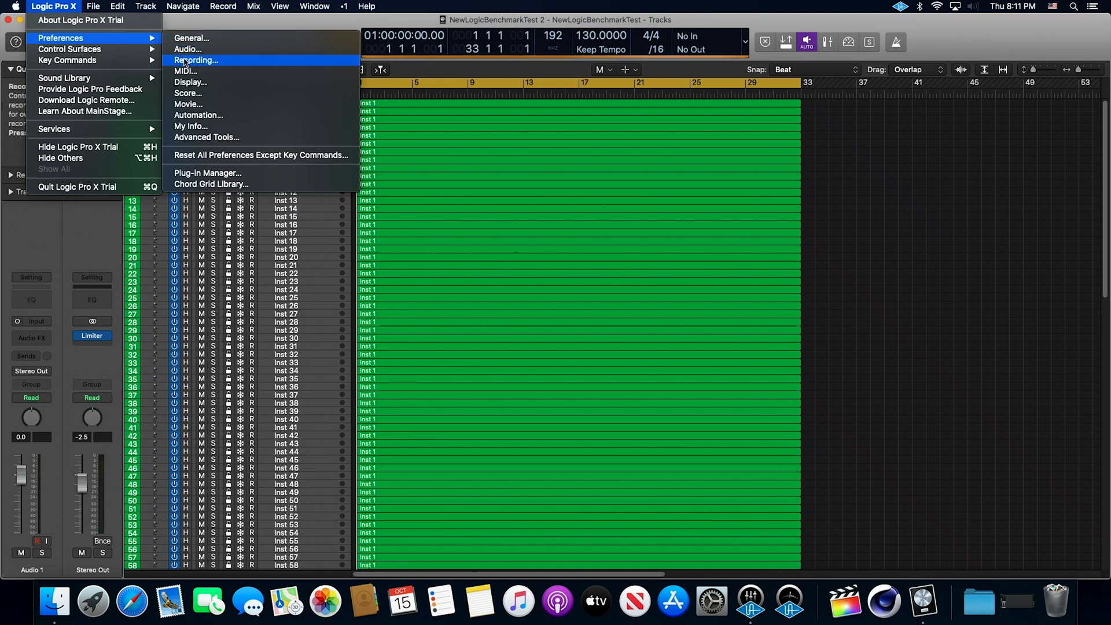
left_click(185, 60)
left_click(361, 230)
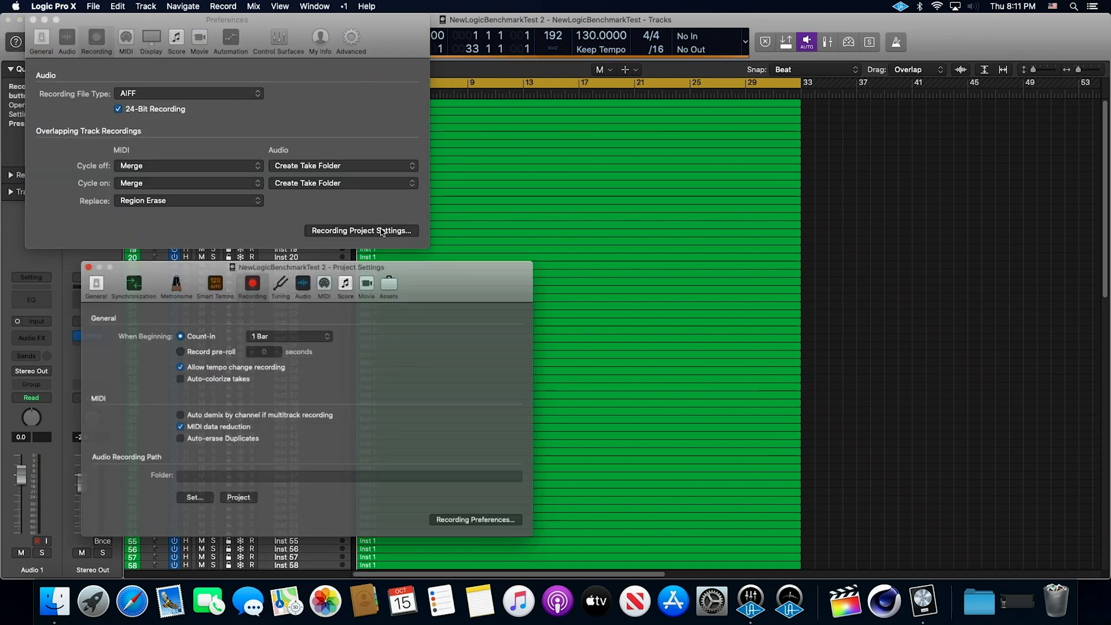
left_click(307, 275)
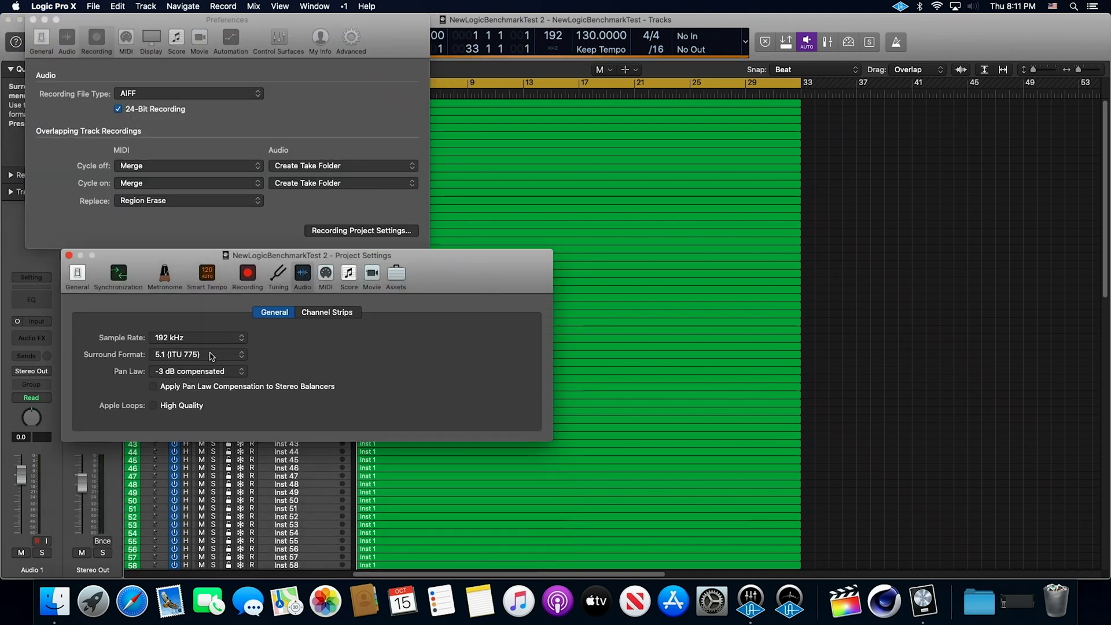
left_click(206, 338)
left_click(110, 273)
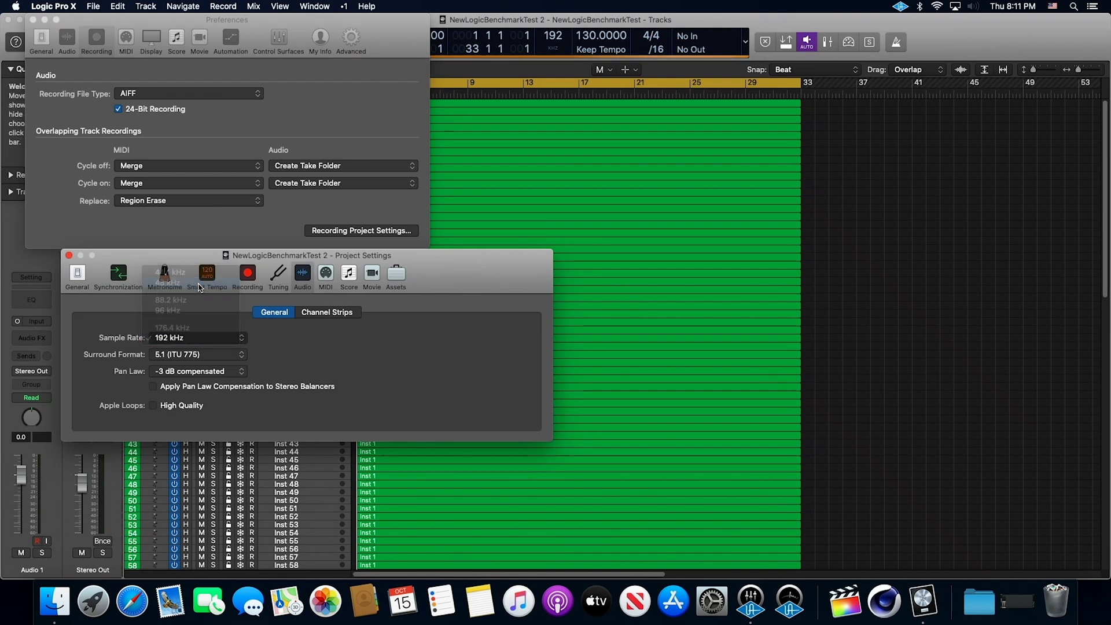
left_click(69, 256)
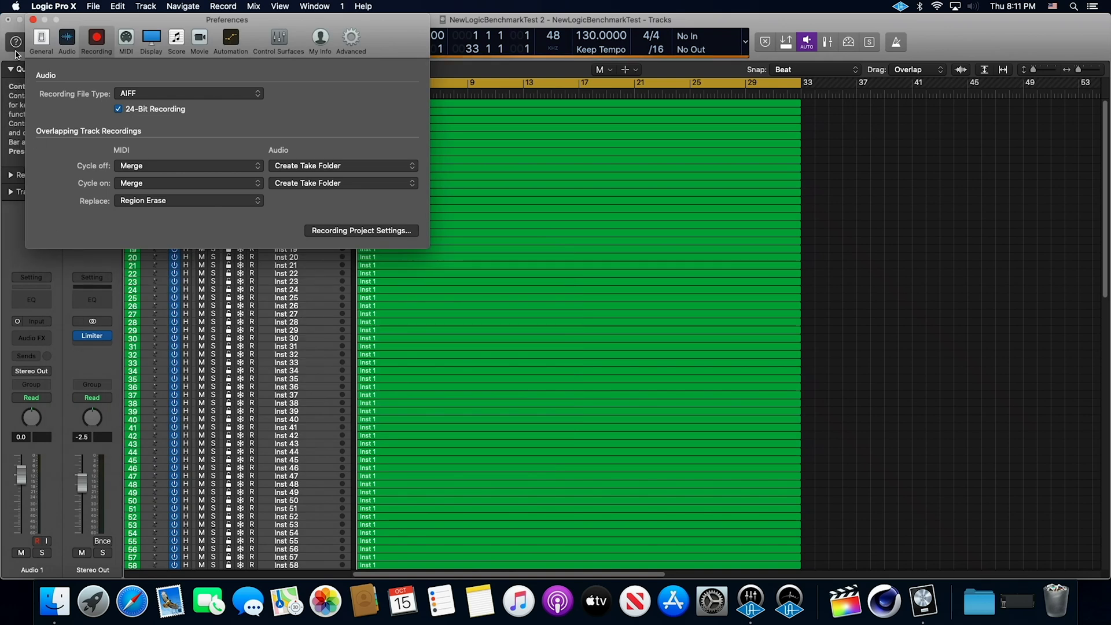
left_click(31, 20)
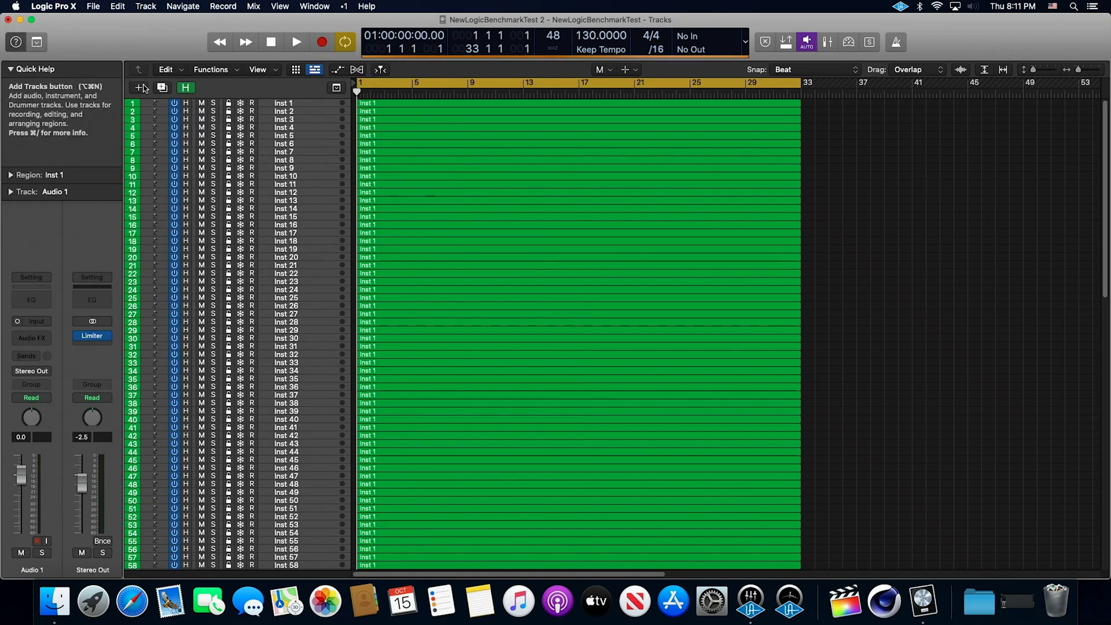
Show the Mixer enlarged to review each channel's instrument and effect plug-ins, then hide it.
key("x")
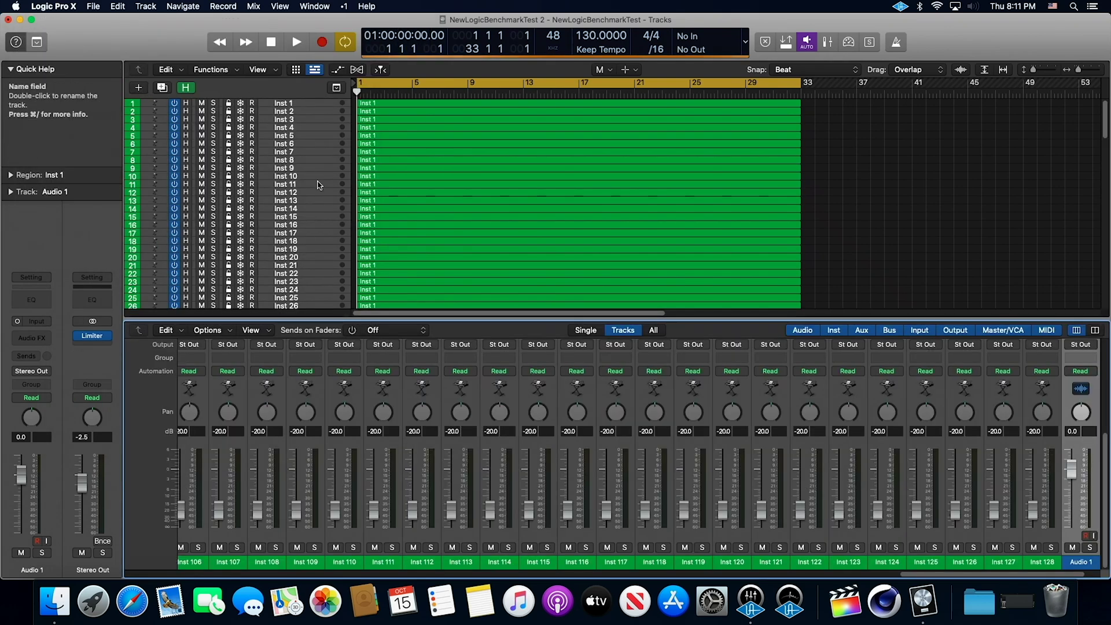
left_click_drag(452, 321, 452, 167)
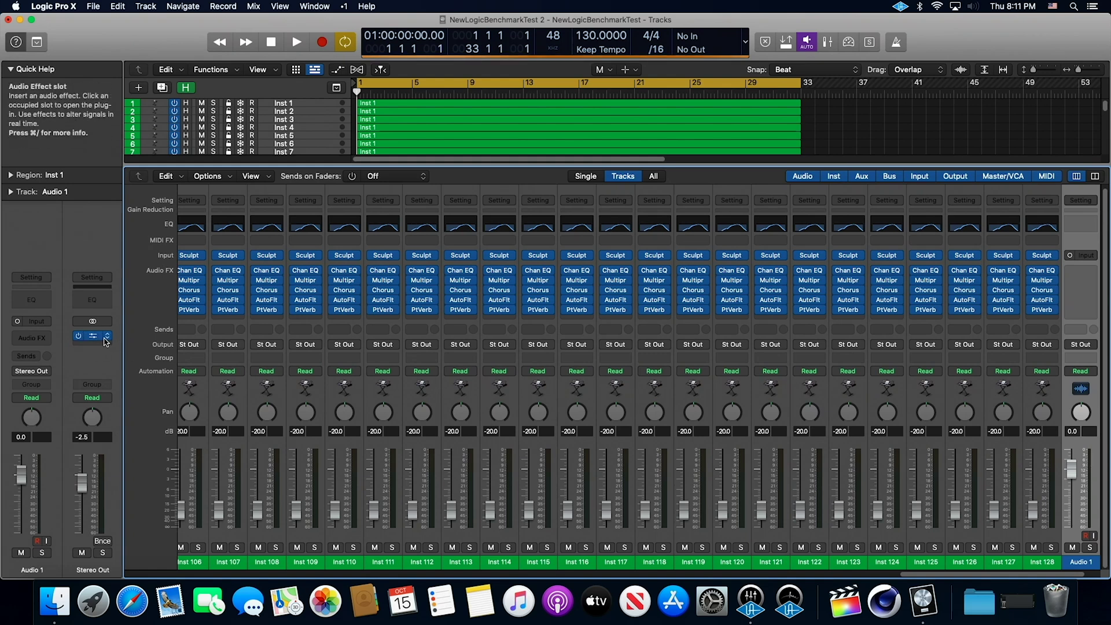
key("x")
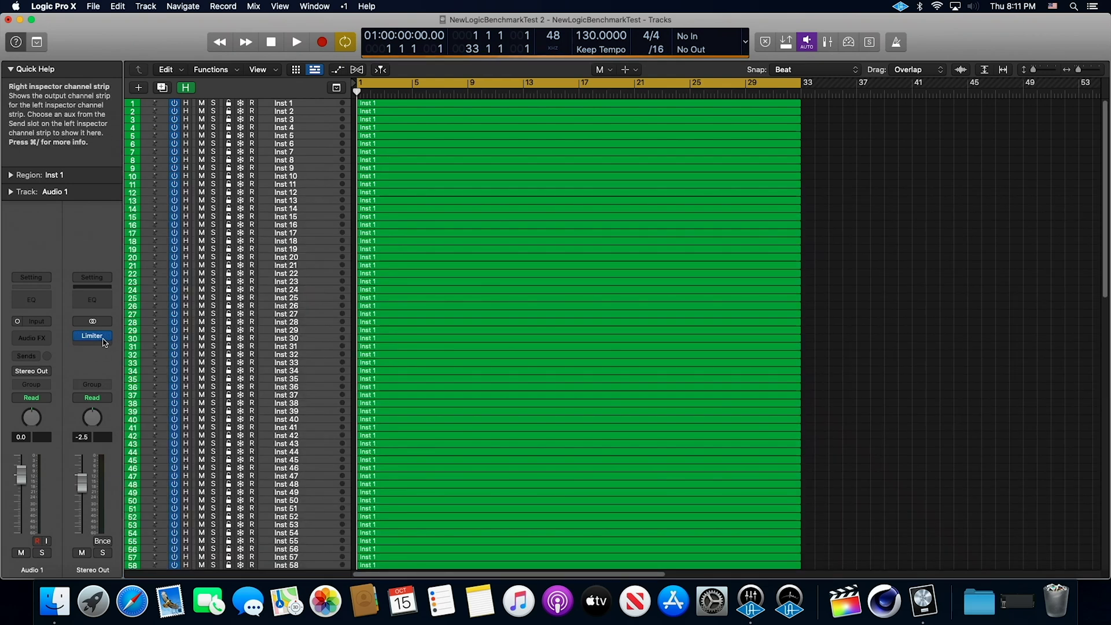
Select the regions on tracks Inst 76–128, then deselect all regions.
scroll(747, 285, "down", 10)
scroll(755, 292, "down", 6)
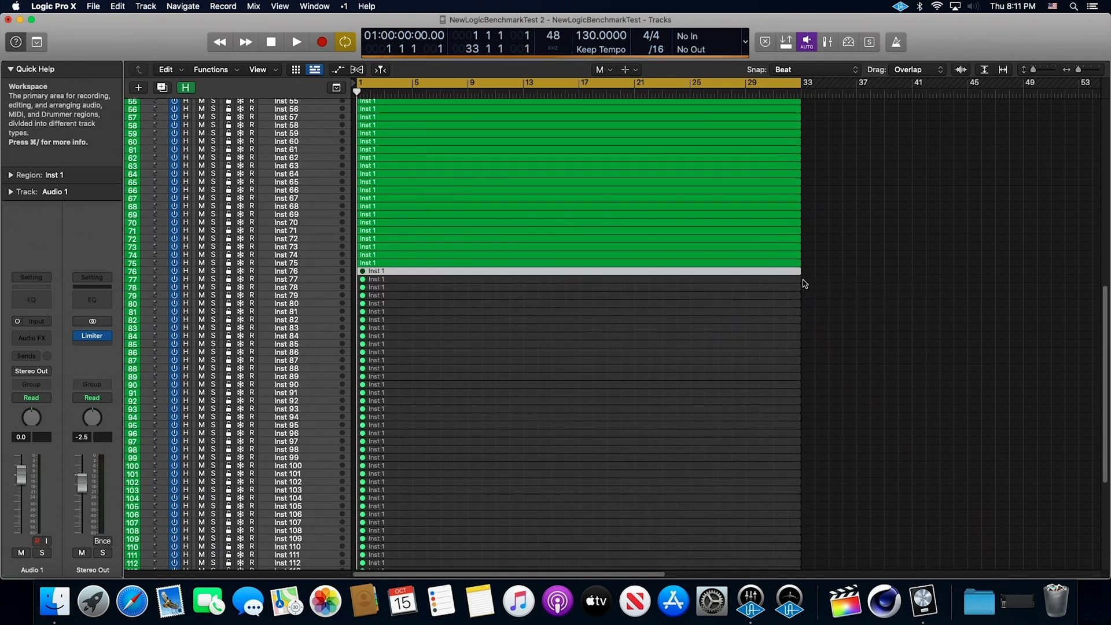
left_click_drag(821, 153, 784, 528)
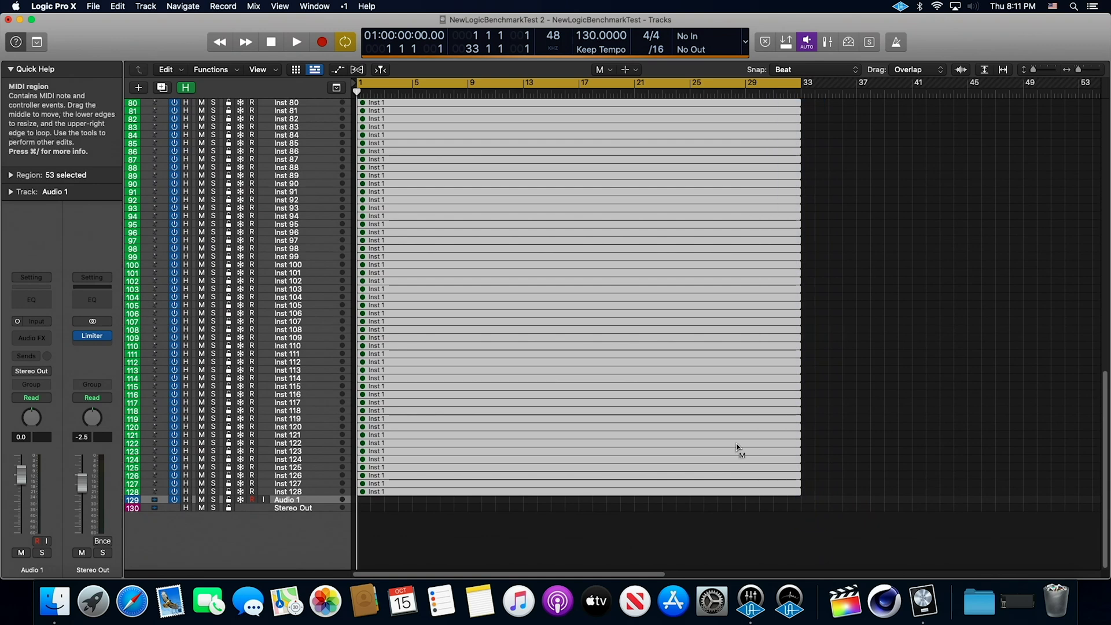
scroll(858, 357, "up", 3)
scroll(858, 358, "up", 7)
left_click(857, 356)
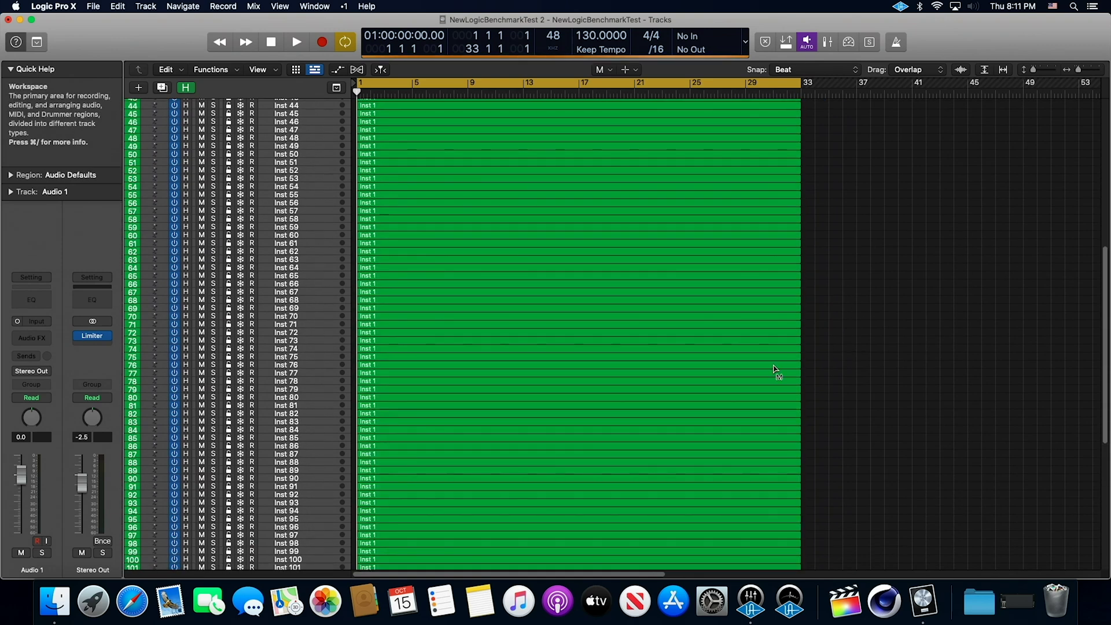
left_click(57, 7)
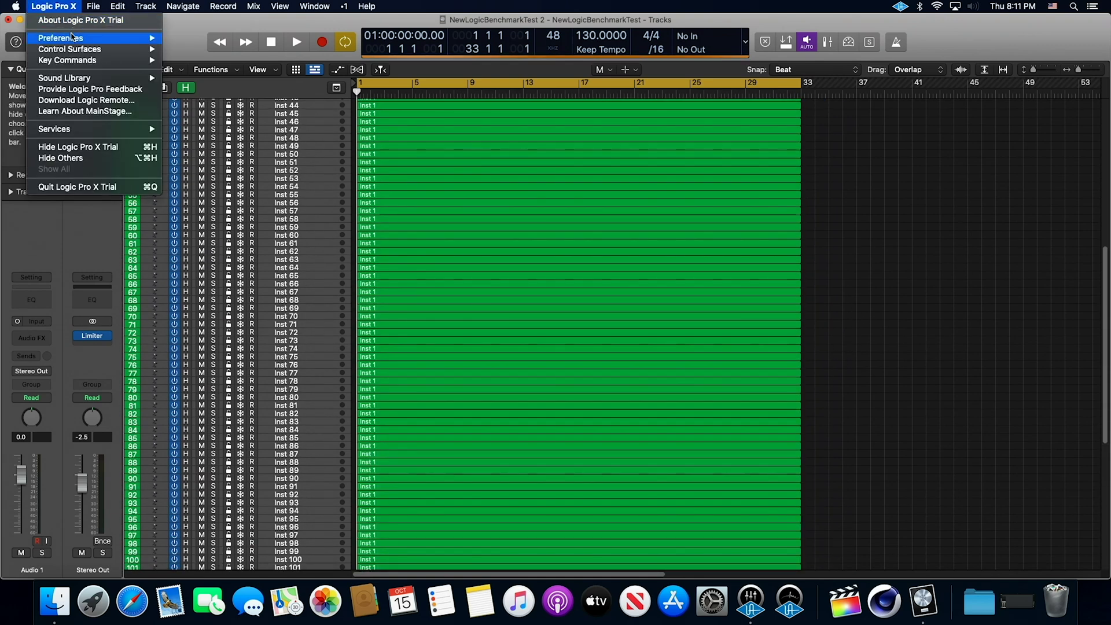
Set the Audio preferences' I/O buffer size to 64 samples, apply it, and close Preferences.
mouse_move(71, 38)
left_click(182, 51)
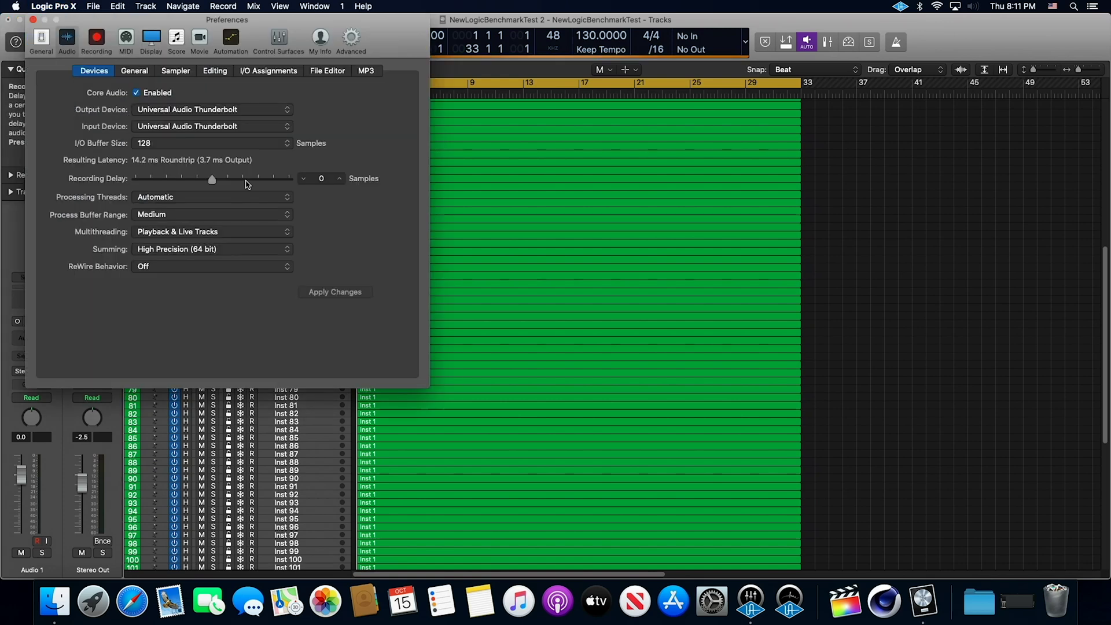
left_click(165, 147)
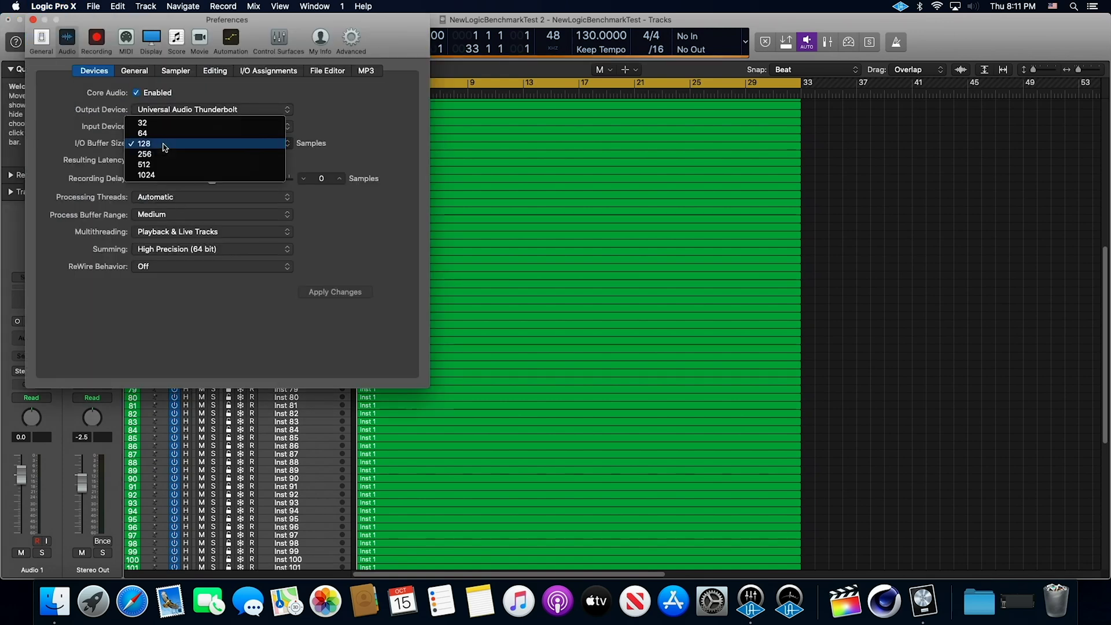
left_click(164, 134)
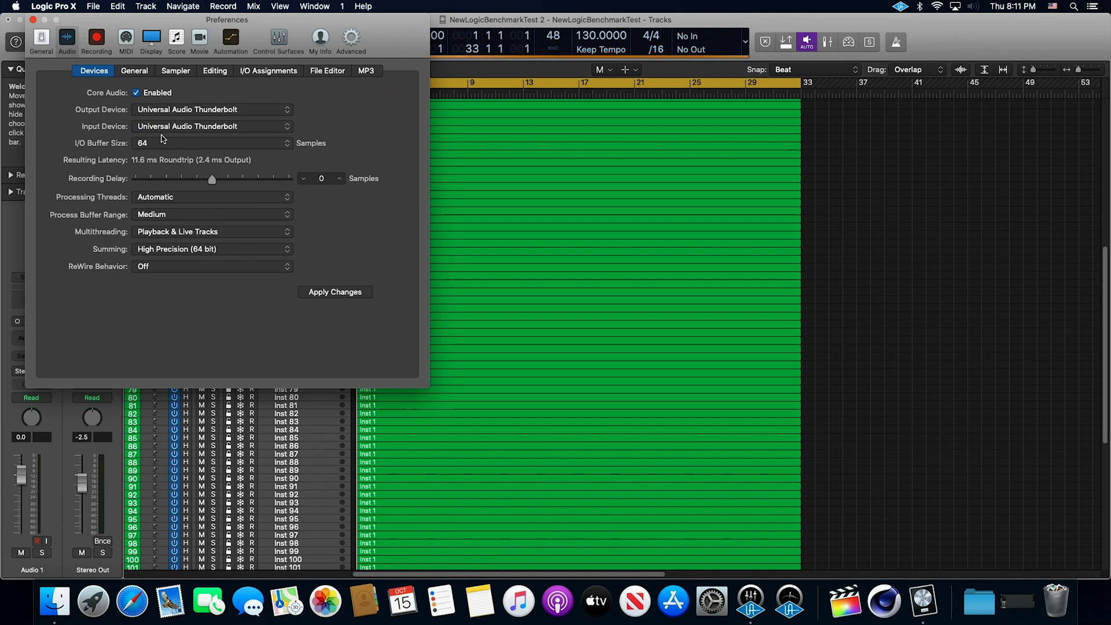
left_click(342, 294)
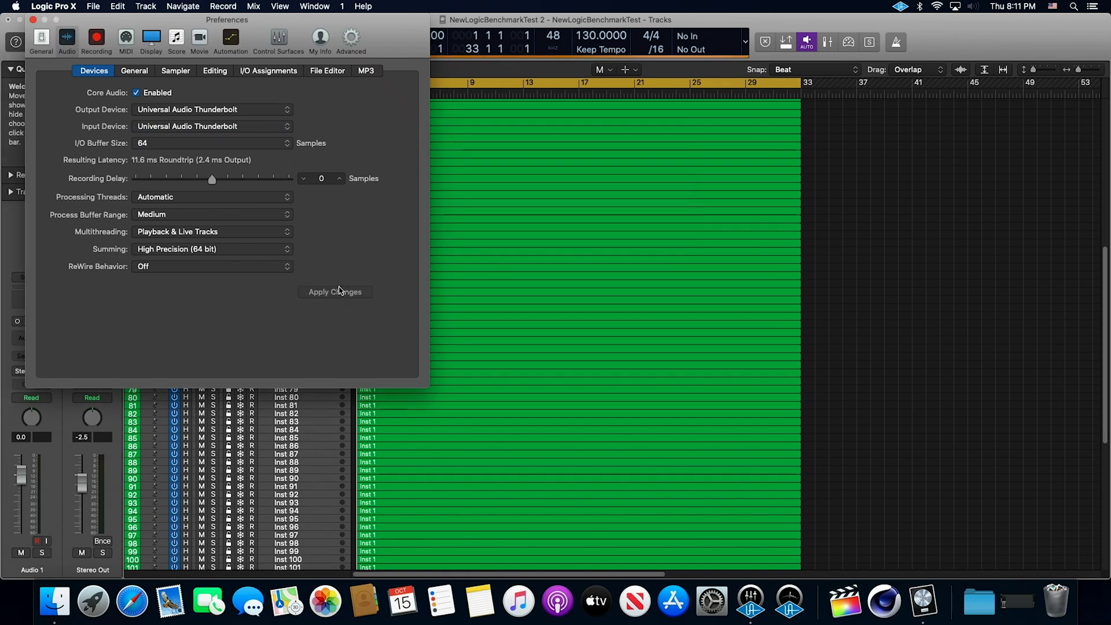
left_click(33, 20)
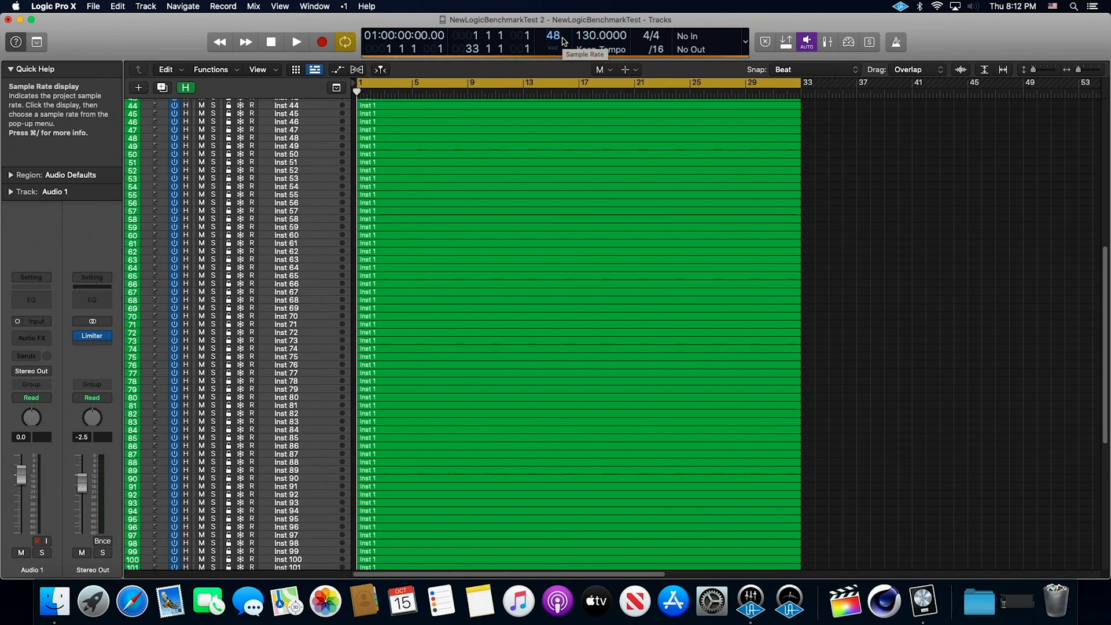
Play the project briefly, then stop and return the playhead to bar 1.
left_click(298, 45)
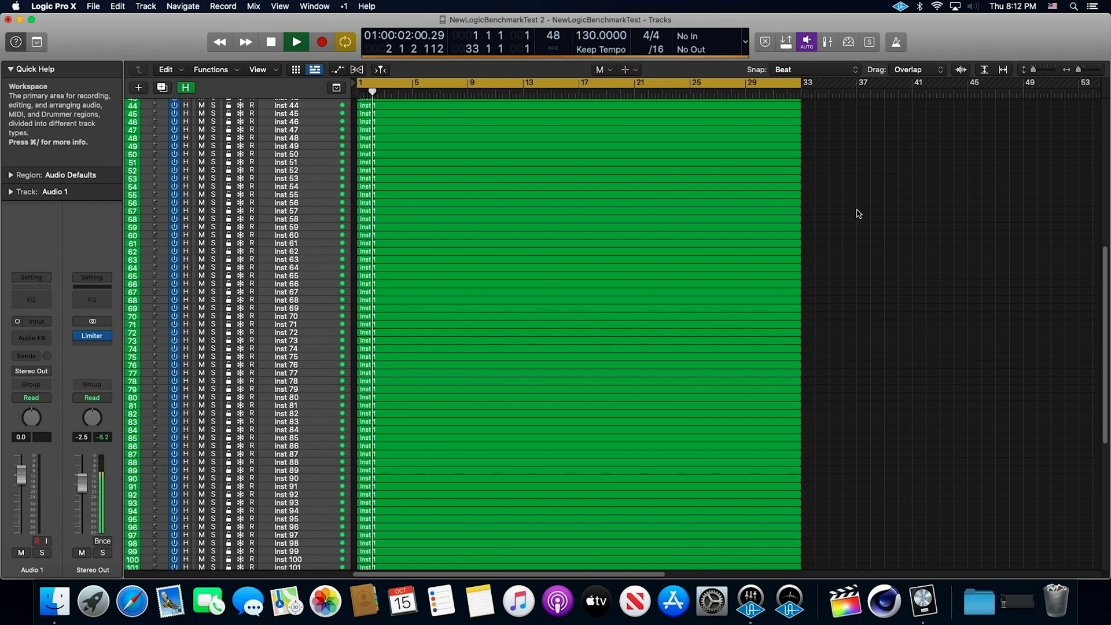
left_click(279, 46)
left_click(280, 47)
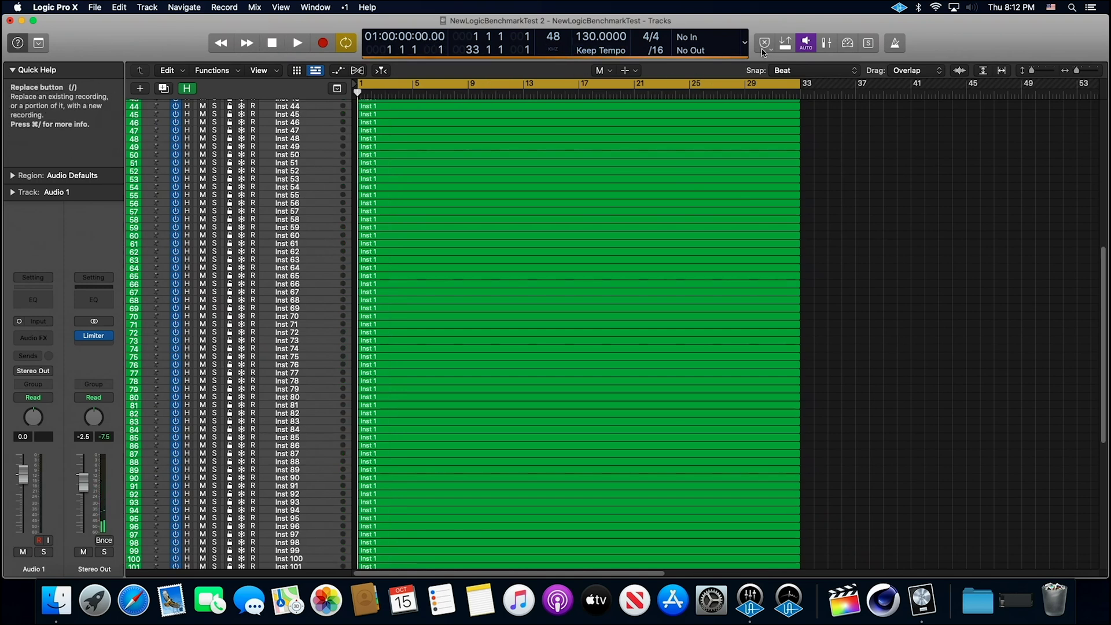
Add the CPU/HD performance meter to the control bar and place its Performance Meter window beside the regions.
left_click(745, 43)
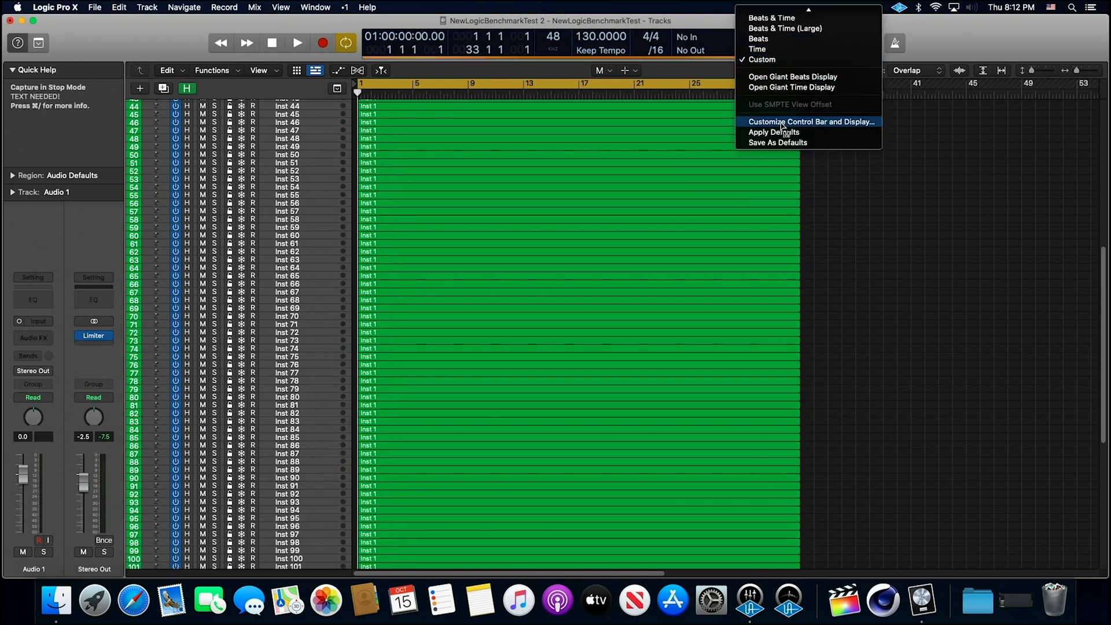
left_click(784, 123)
left_click(543, 223)
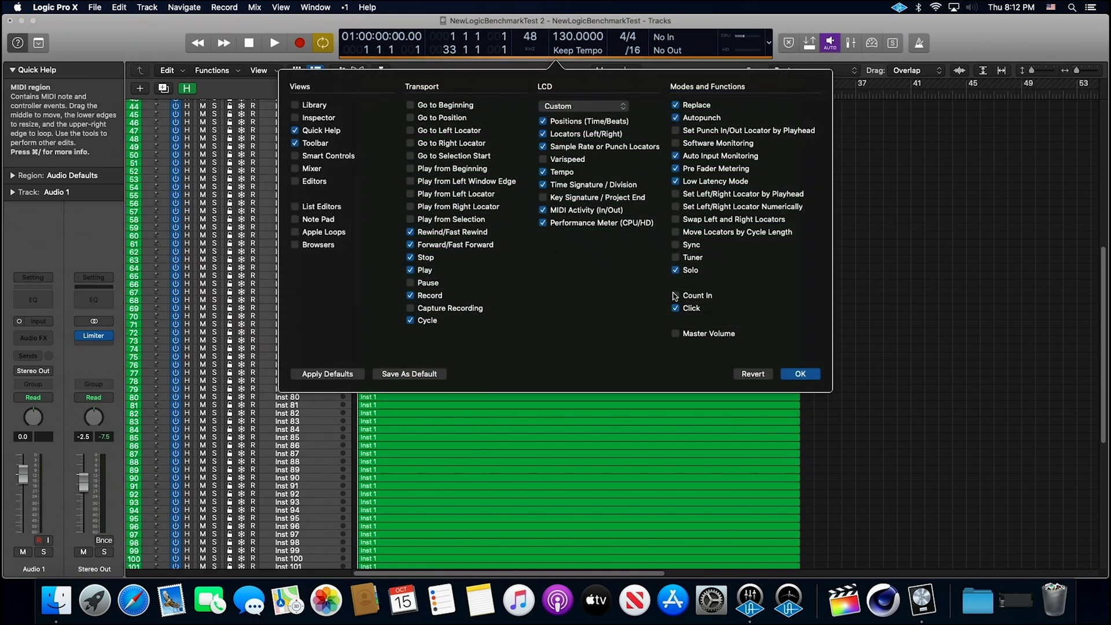
left_click(799, 374)
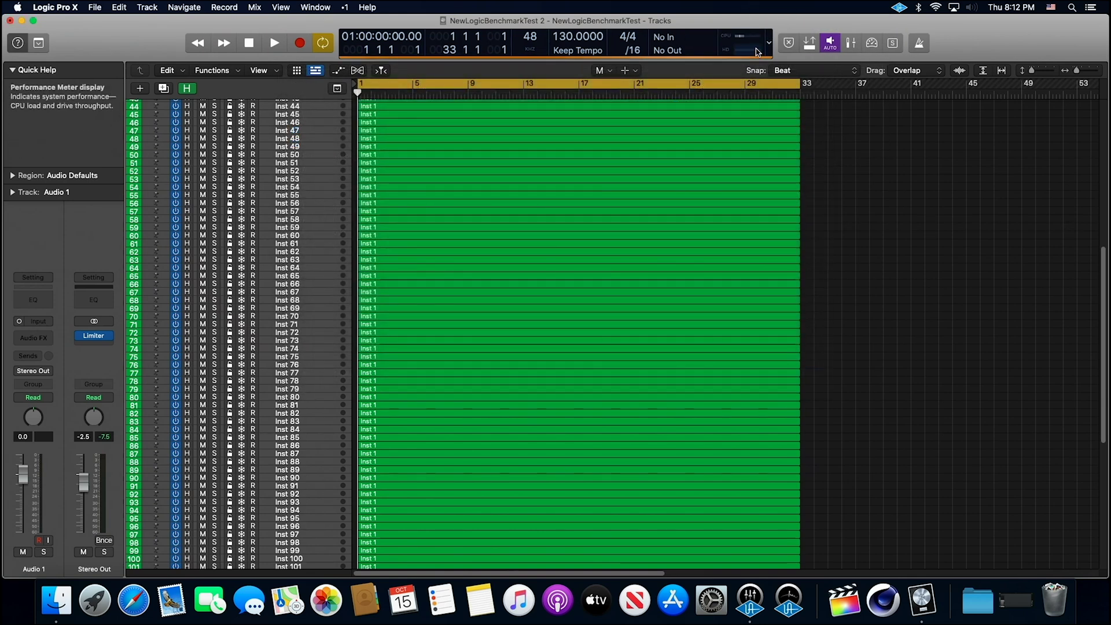
double_click(757, 52)
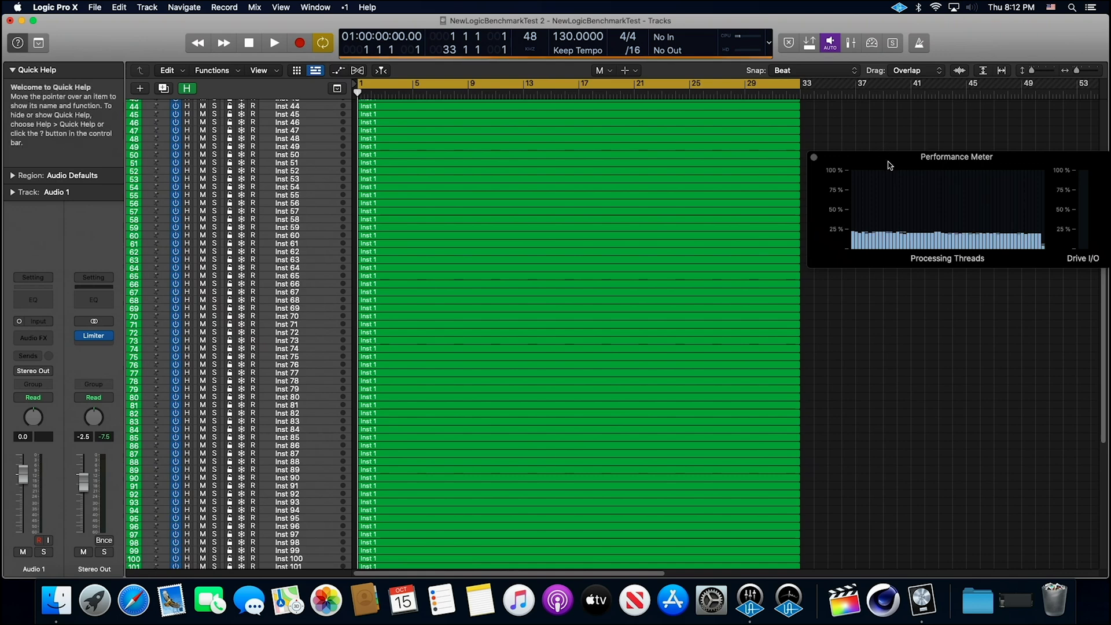
left_click_drag(888, 163, 879, 147)
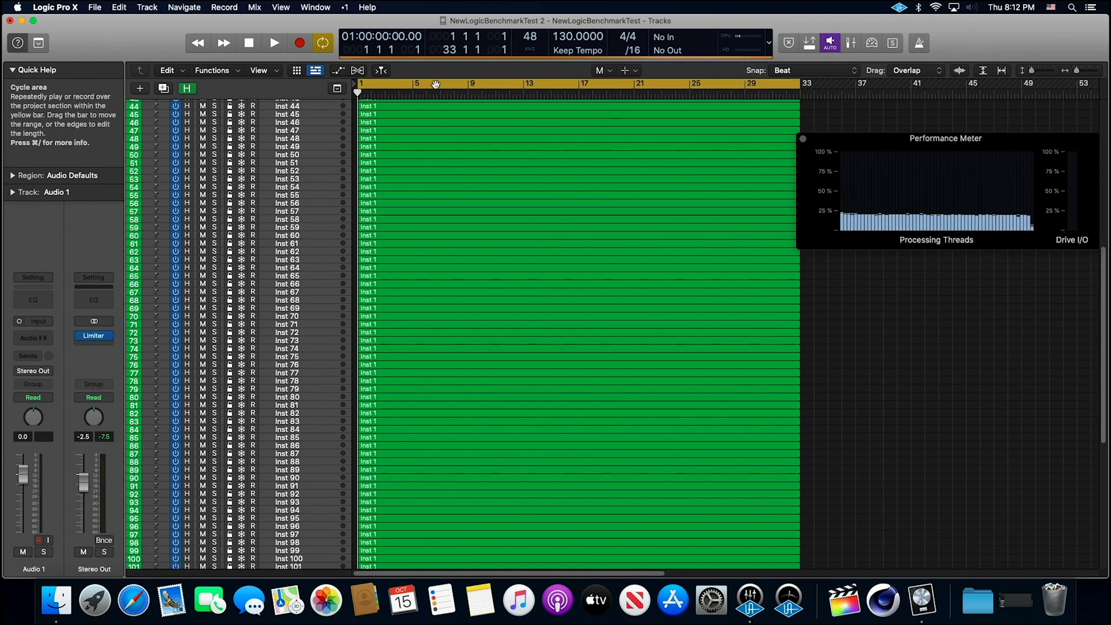
Play the 128-track project to bar 15 while watching processing-thread load around 35–40%, then stop.
left_click(274, 44)
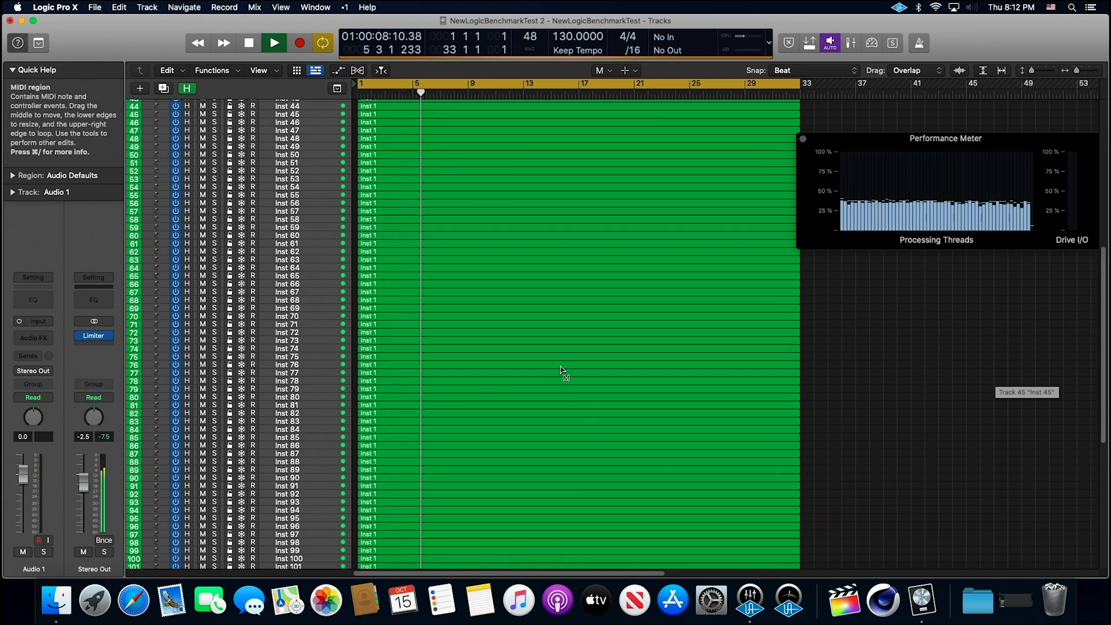
scroll(567, 376, "down", 10)
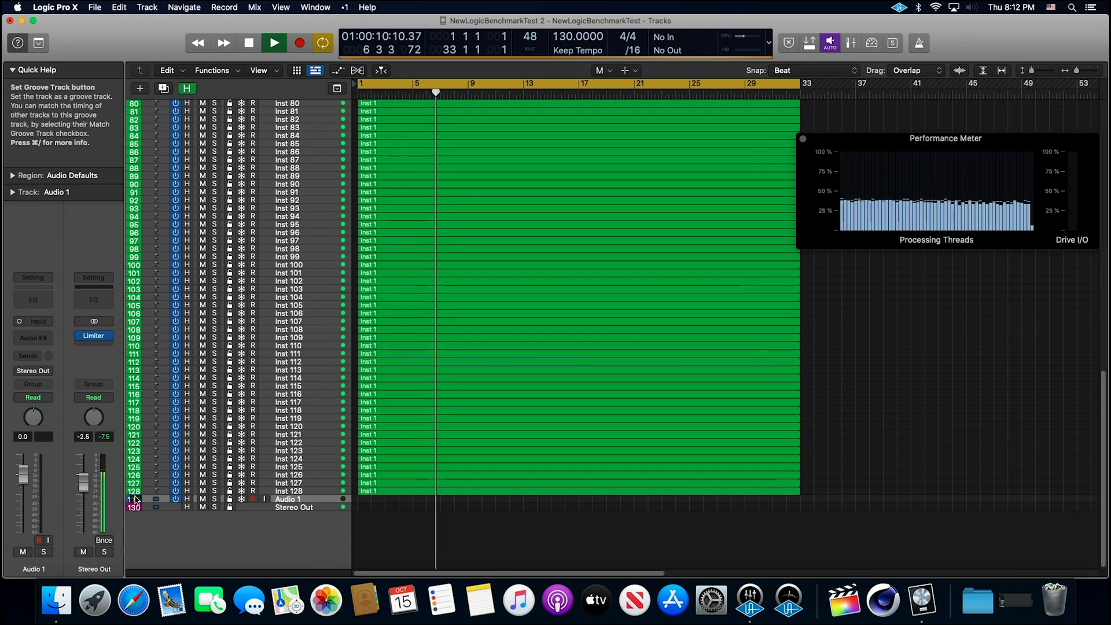
scroll(547, 329, "up", 9)
scroll(548, 329, "up", 13)
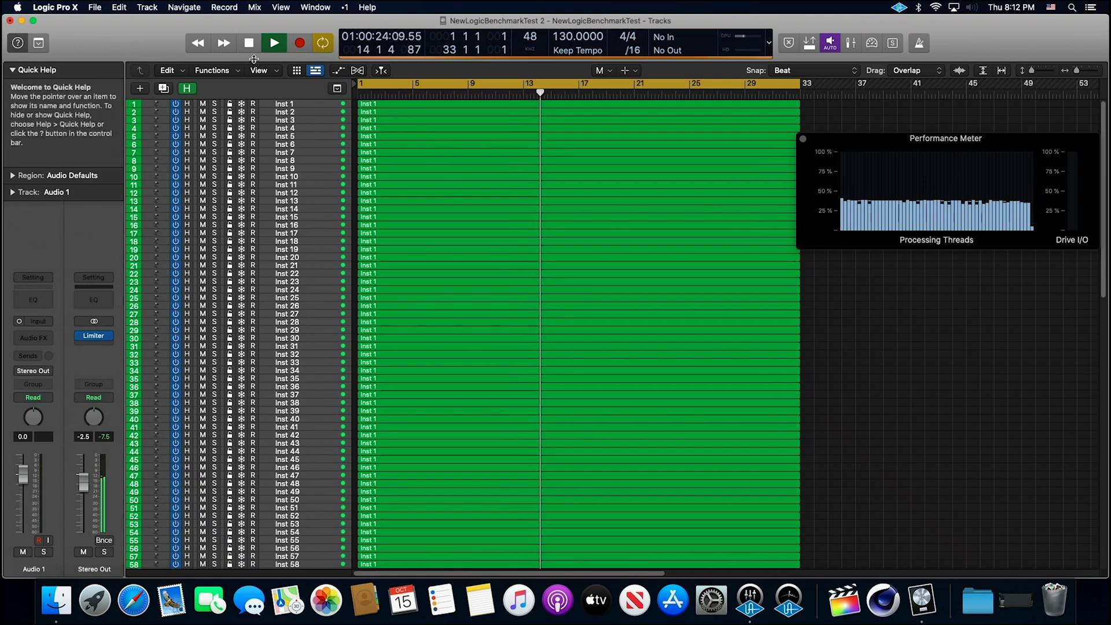
left_click(246, 43)
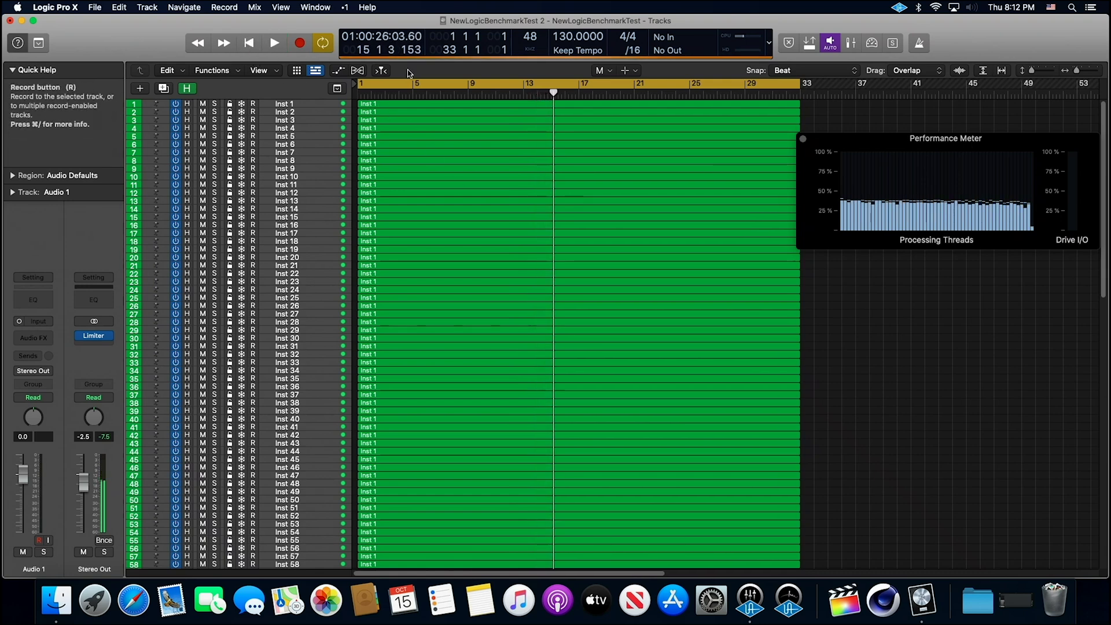
left_click(67, 11)
Change the project sample rate to 96 kHz in Recording Project Settings and close both windows.
mouse_move(96, 42)
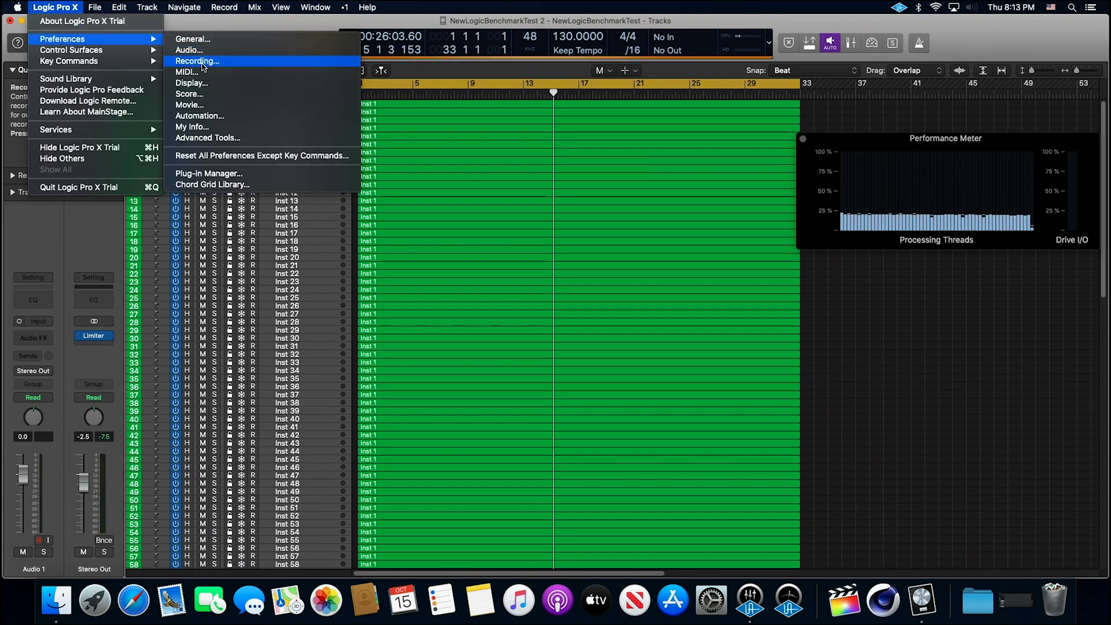
left_click(196, 62)
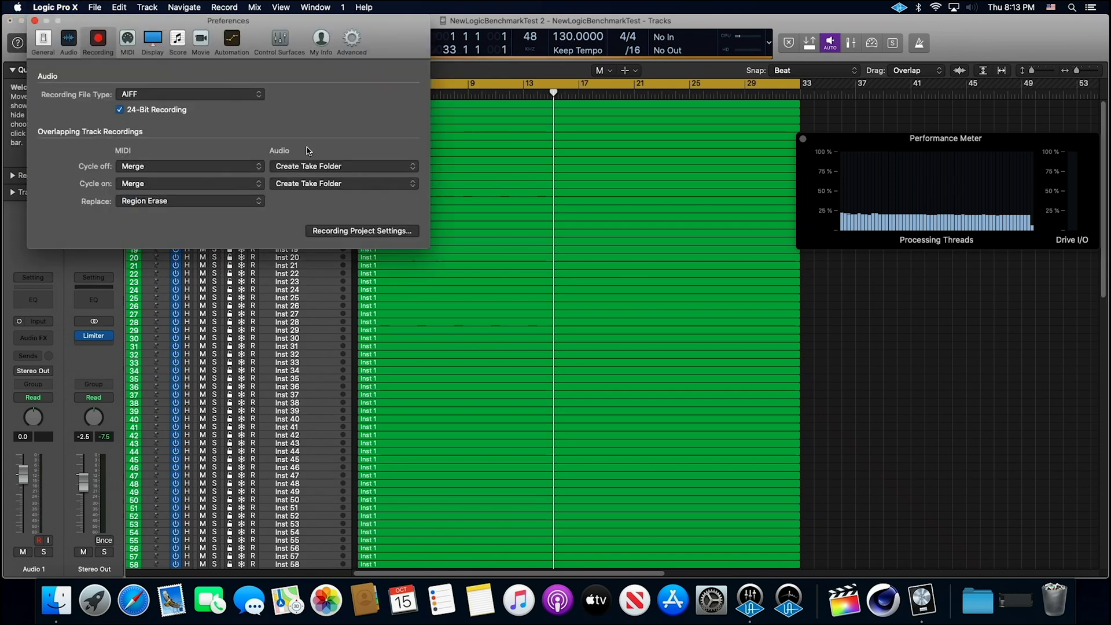
left_click(377, 231)
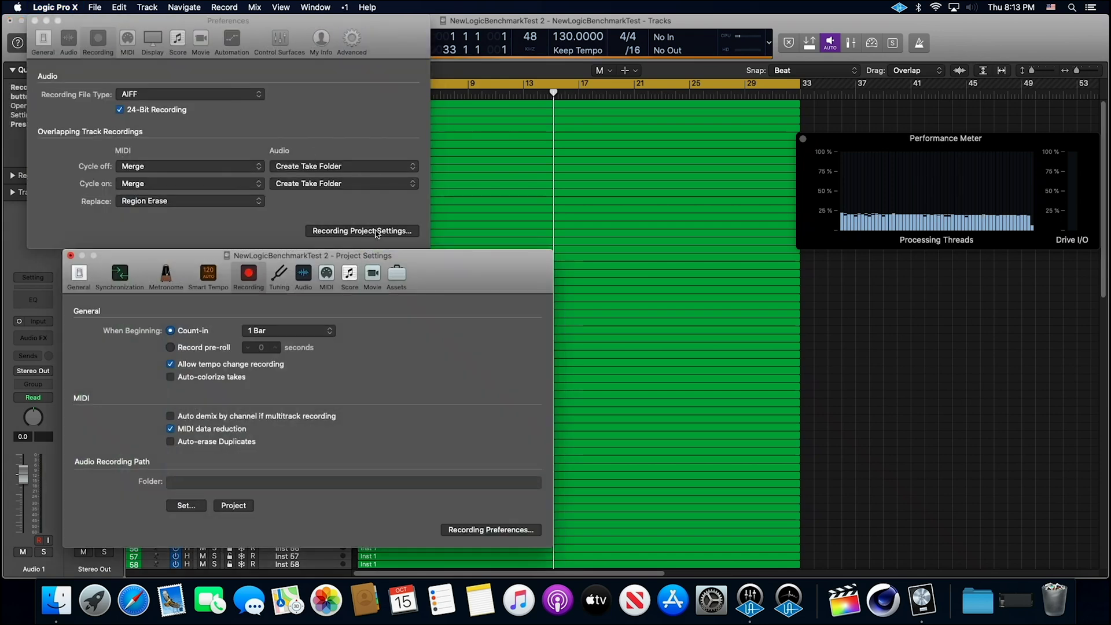
left_click(306, 279)
left_click(220, 340)
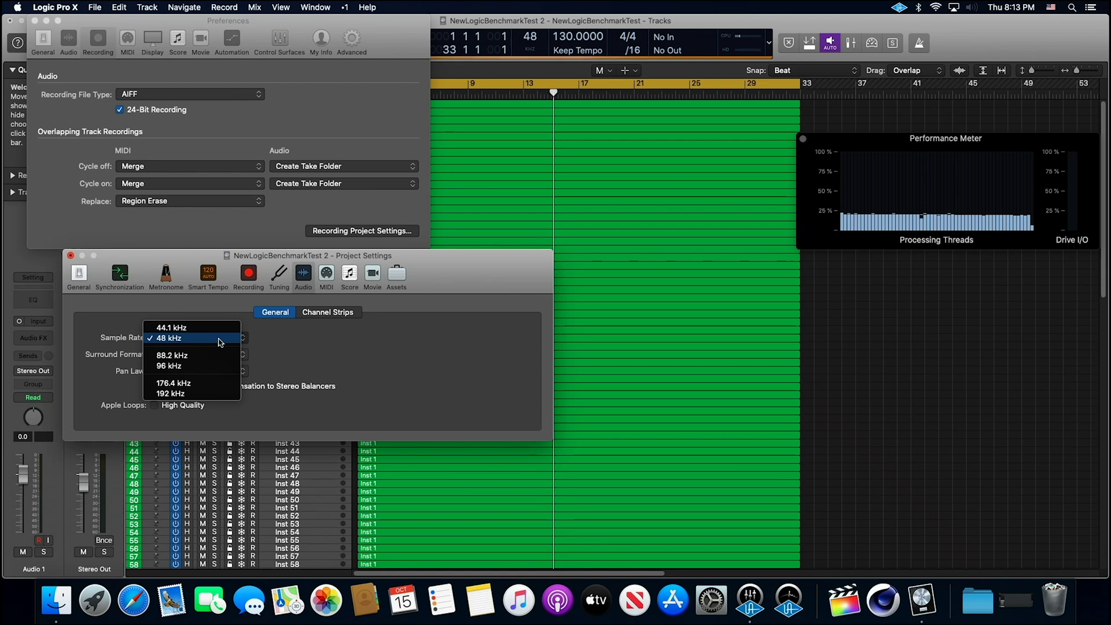
left_click(195, 366)
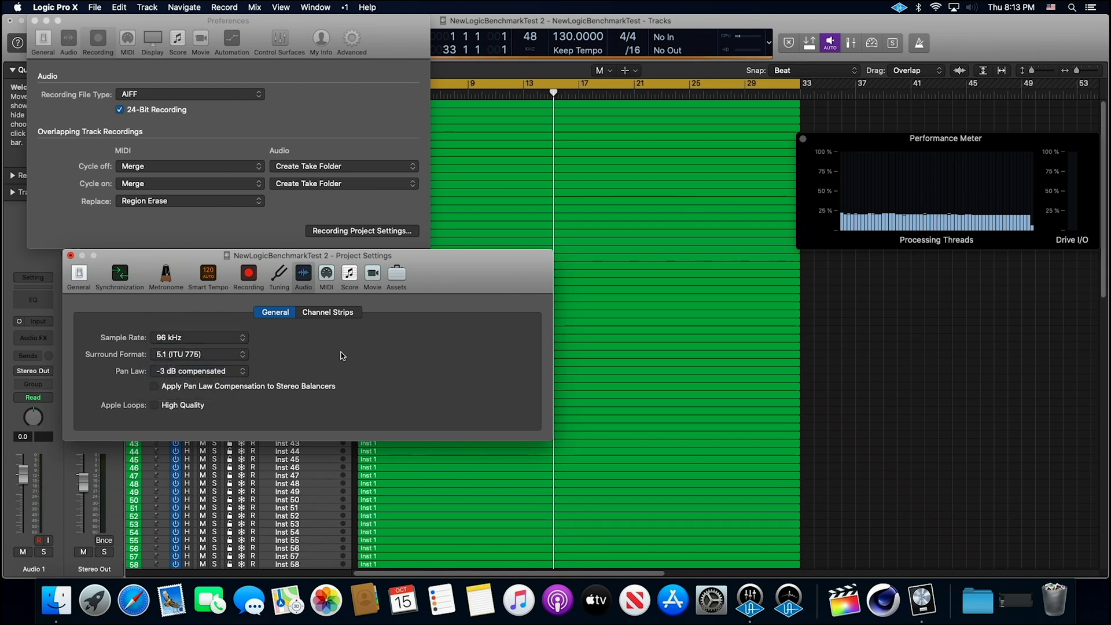
left_click(70, 256)
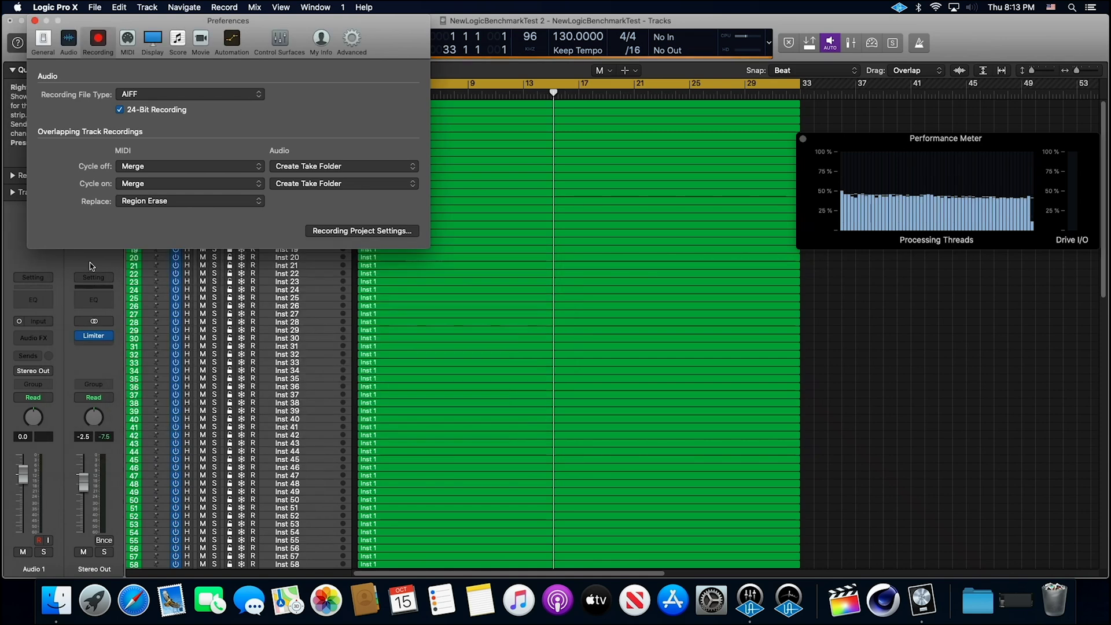
left_click(34, 21)
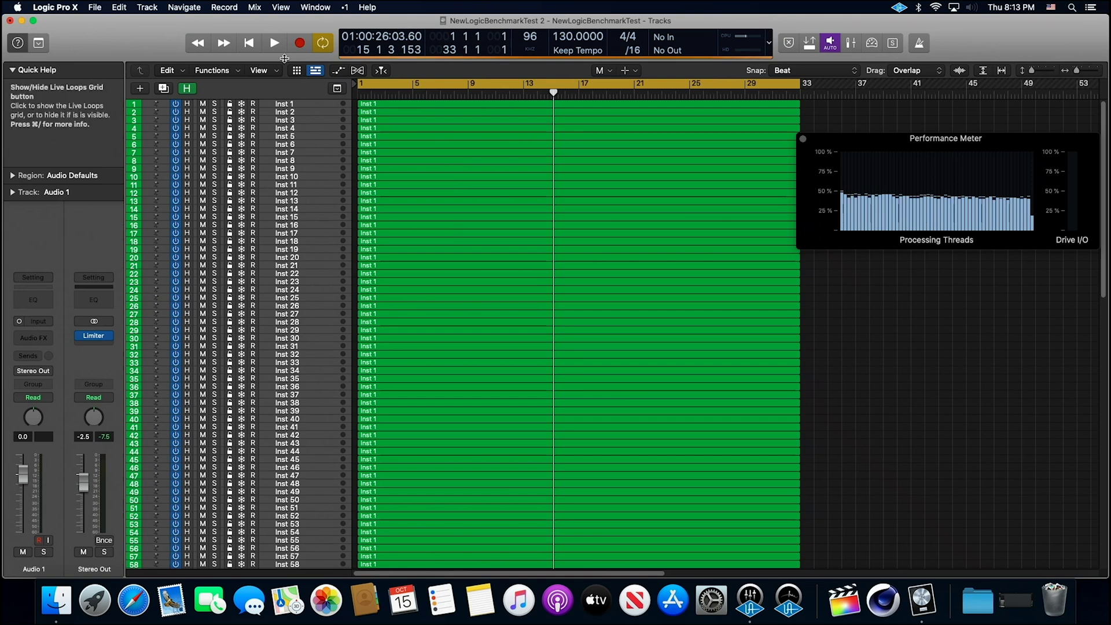
Play the project from the start at 96 kHz, with processing threads reaching about 85–90% load.
left_click(251, 46)
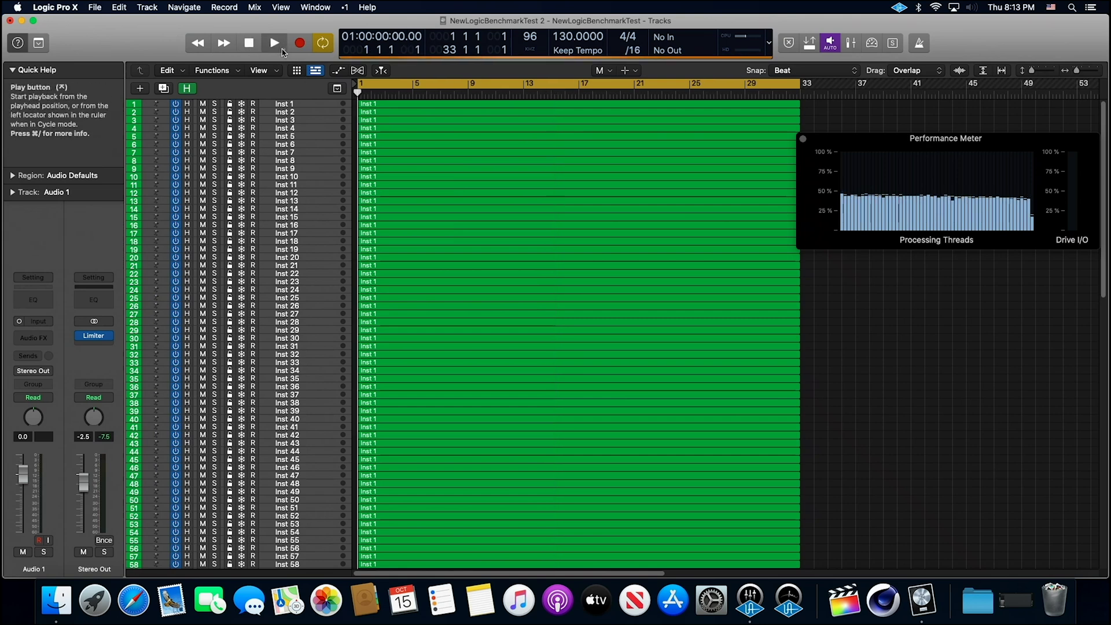
left_click(283, 51)
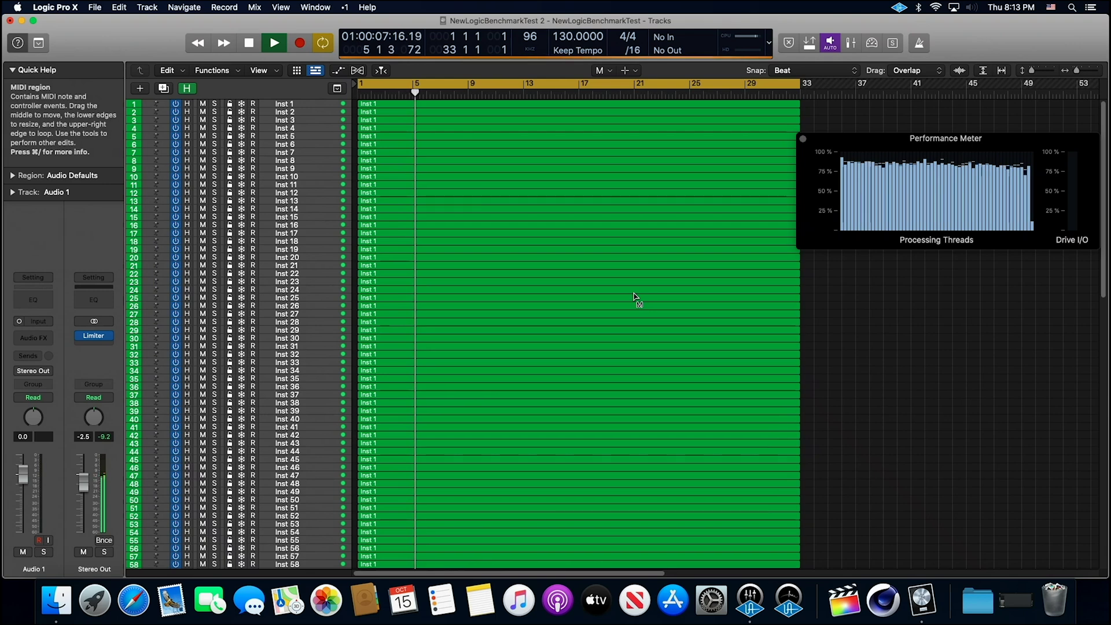
scroll(613, 312, "down", 20)
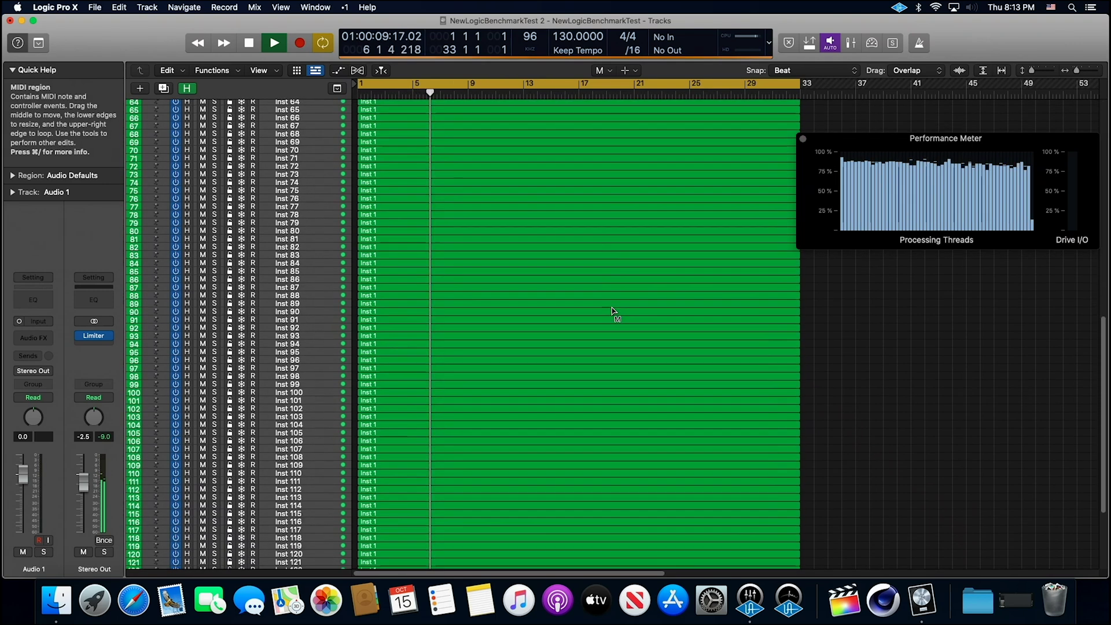
scroll(612, 308, "up", 20)
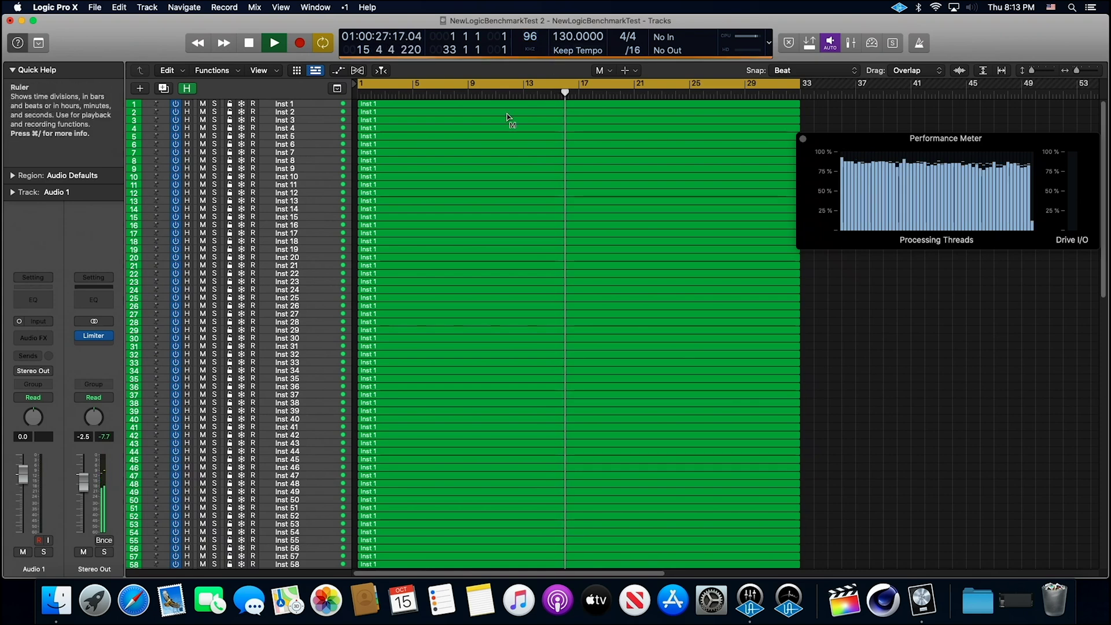
Stop playback and set the project sample rate to 192 kHz in Recording Project Settings.
left_click(250, 44)
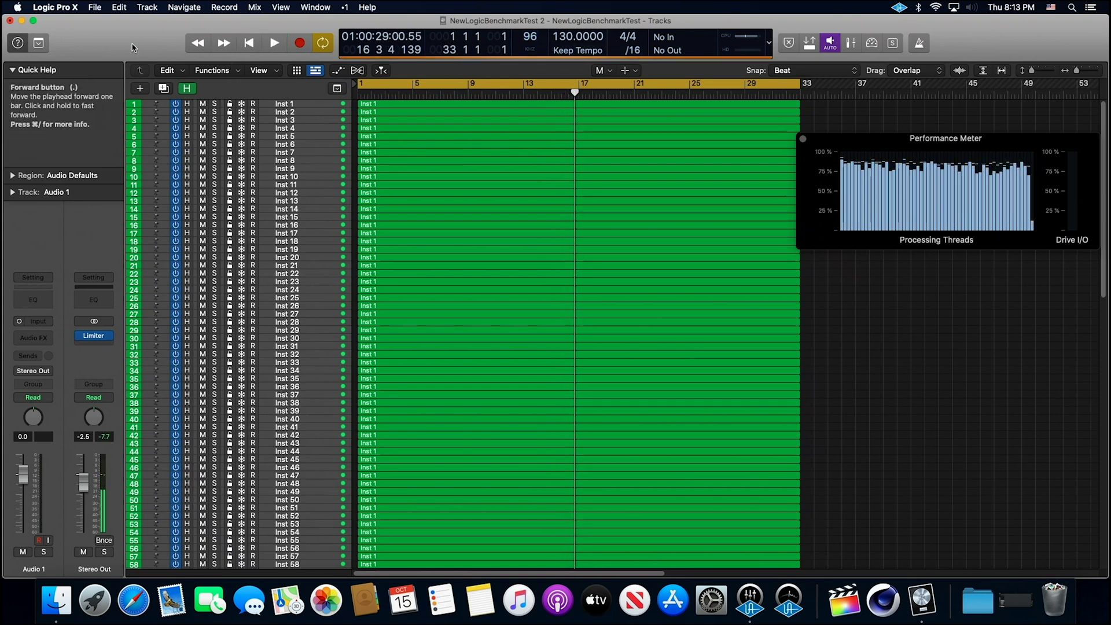
left_click(96, 8)
left_click(84, 9)
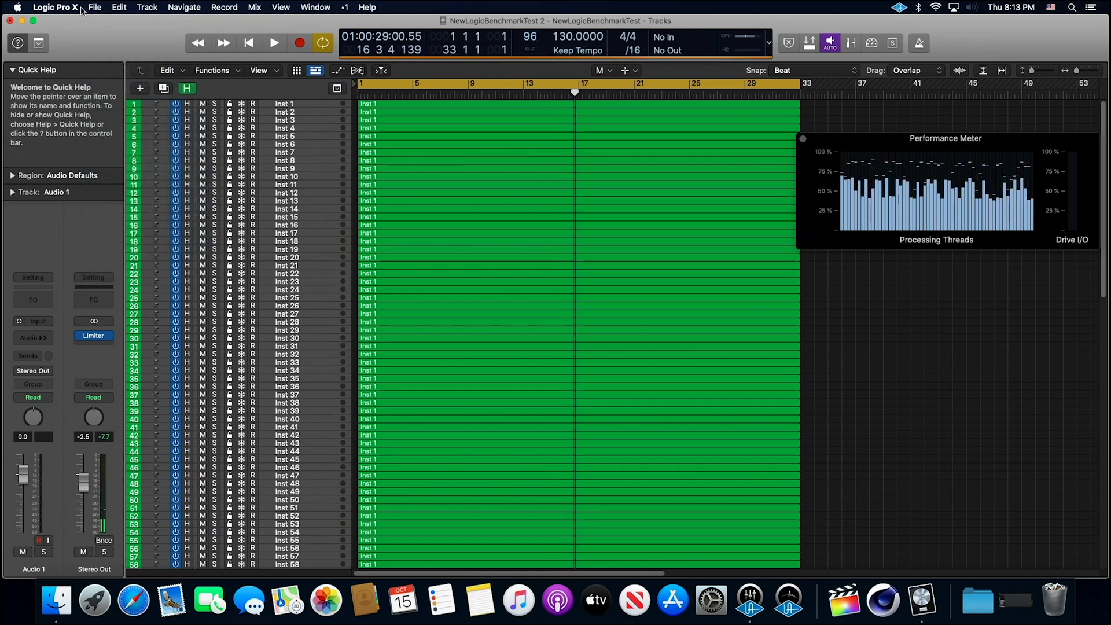
left_click(68, 10)
mouse_move(81, 39)
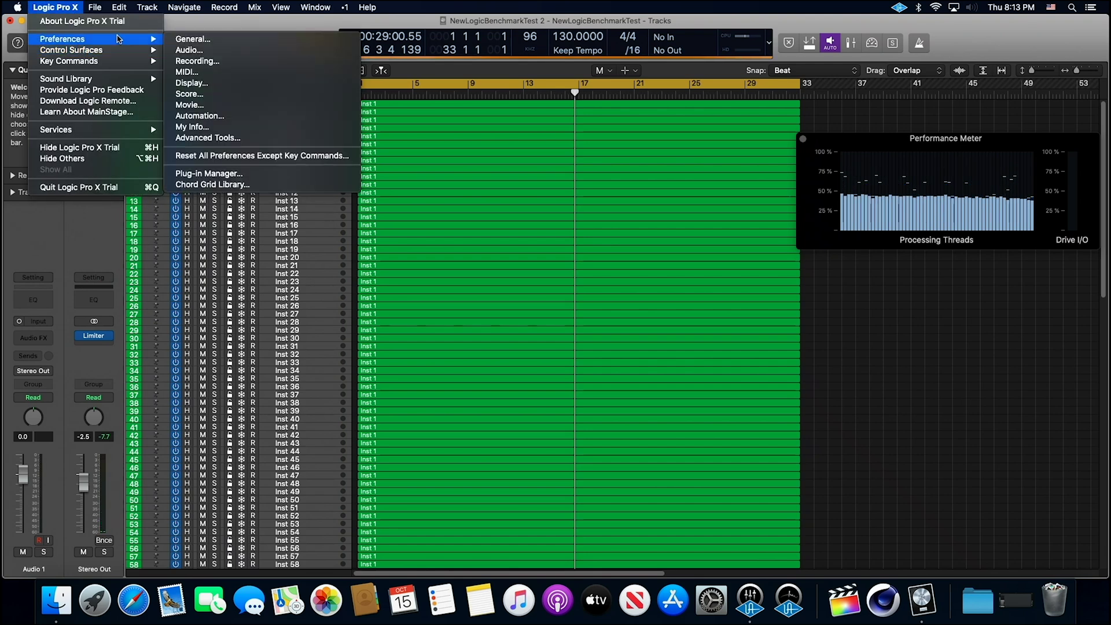
left_click(195, 62)
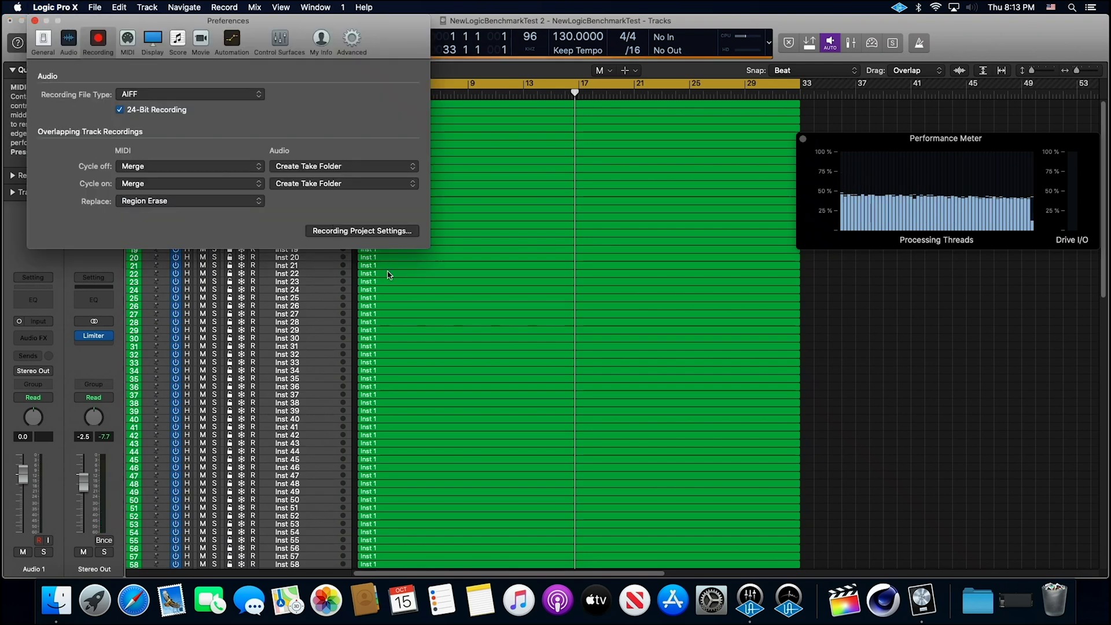
left_click(392, 235)
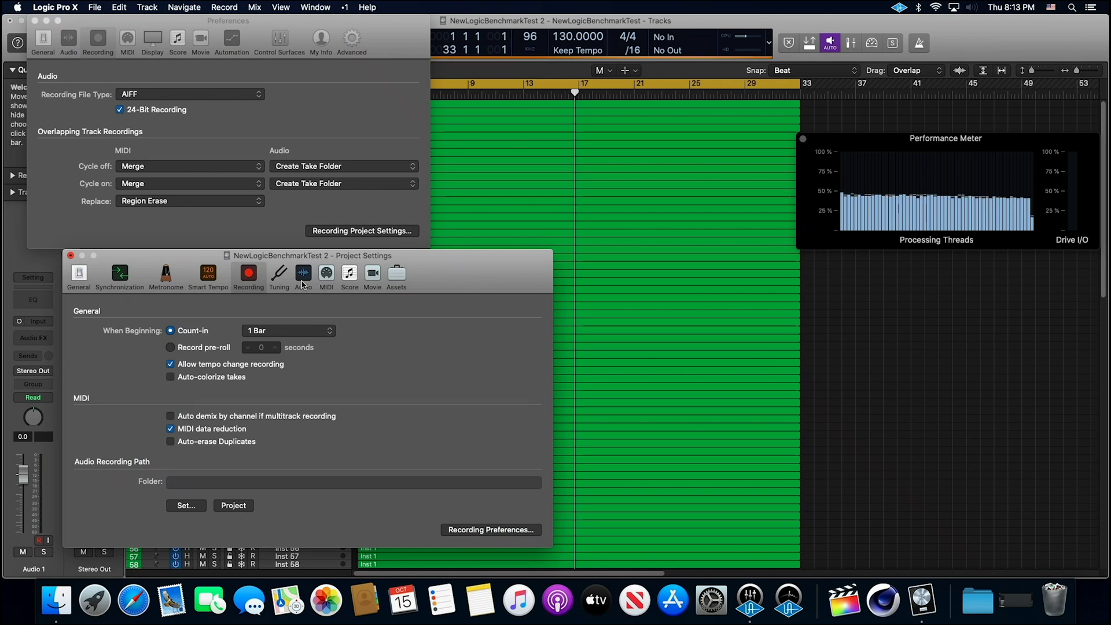
left_click(302, 284)
left_click(228, 343)
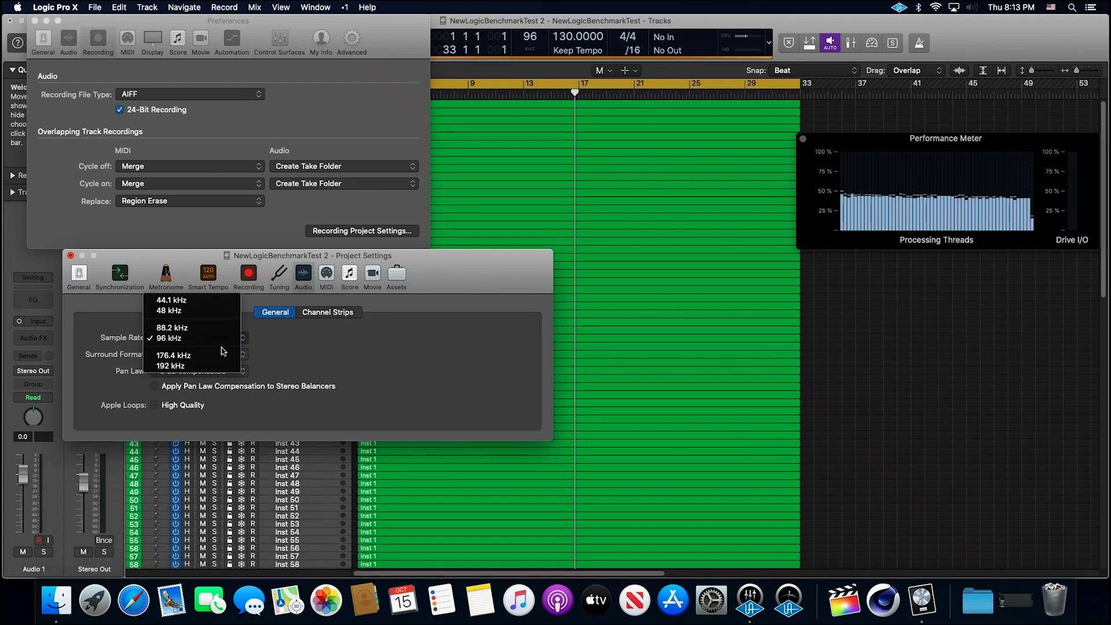
key("Escape")
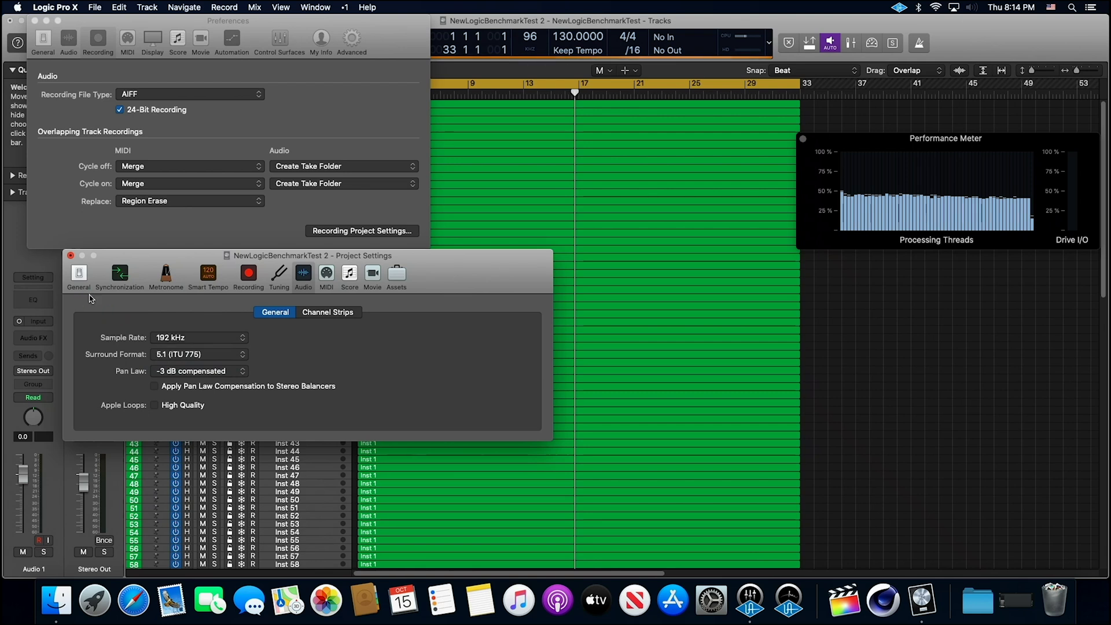
left_click(70, 256)
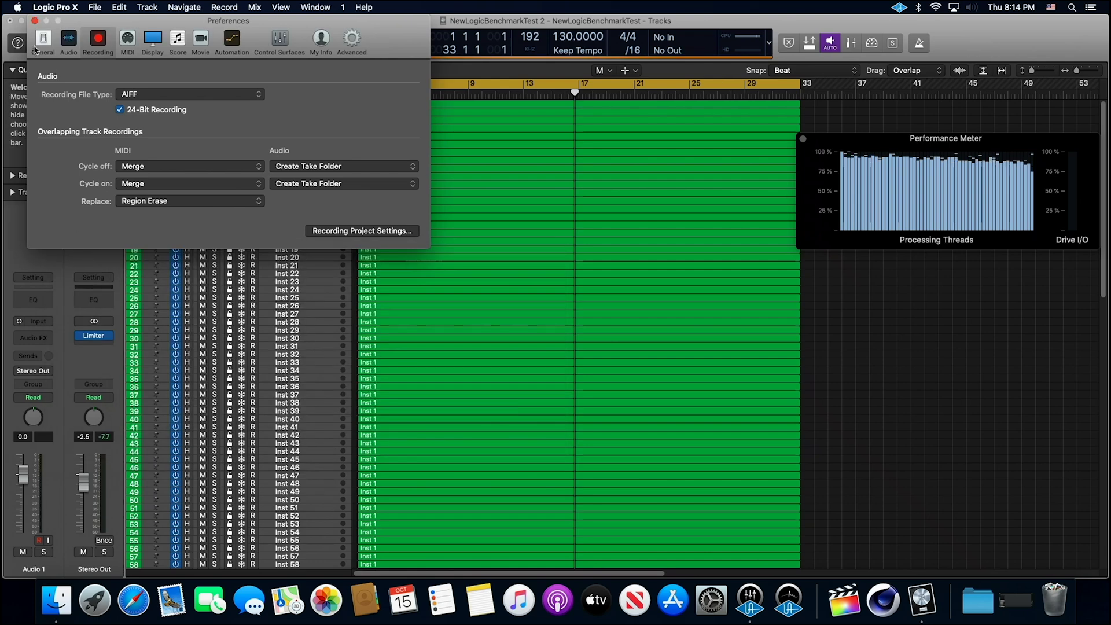
Close Preferences and mute the regions on tracks 78–128.
left_click(35, 21)
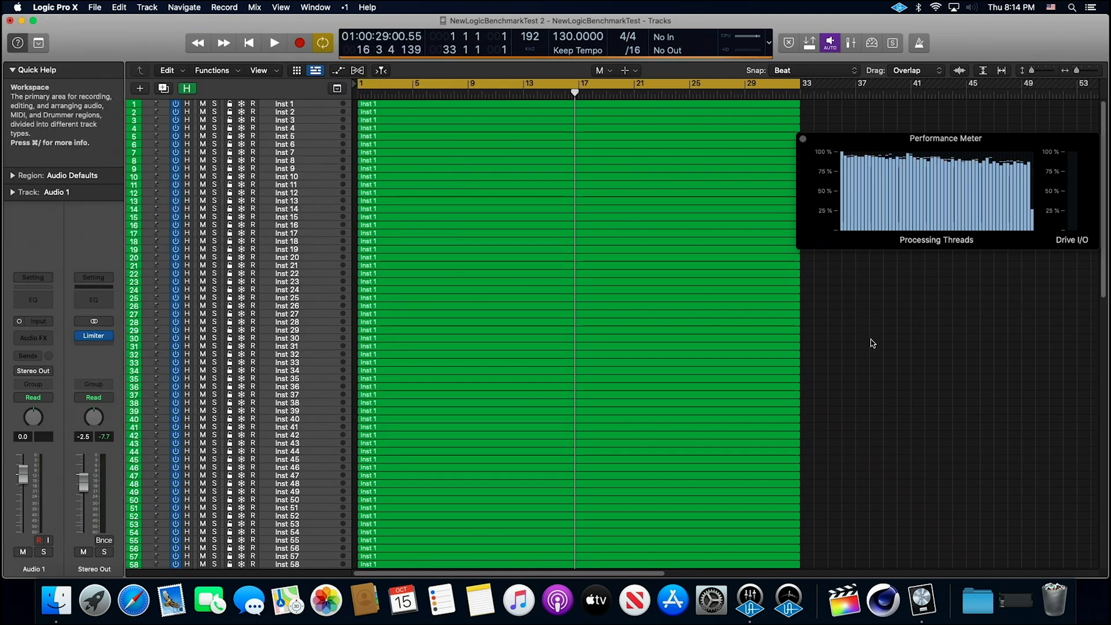
scroll(873, 343, "down", 10)
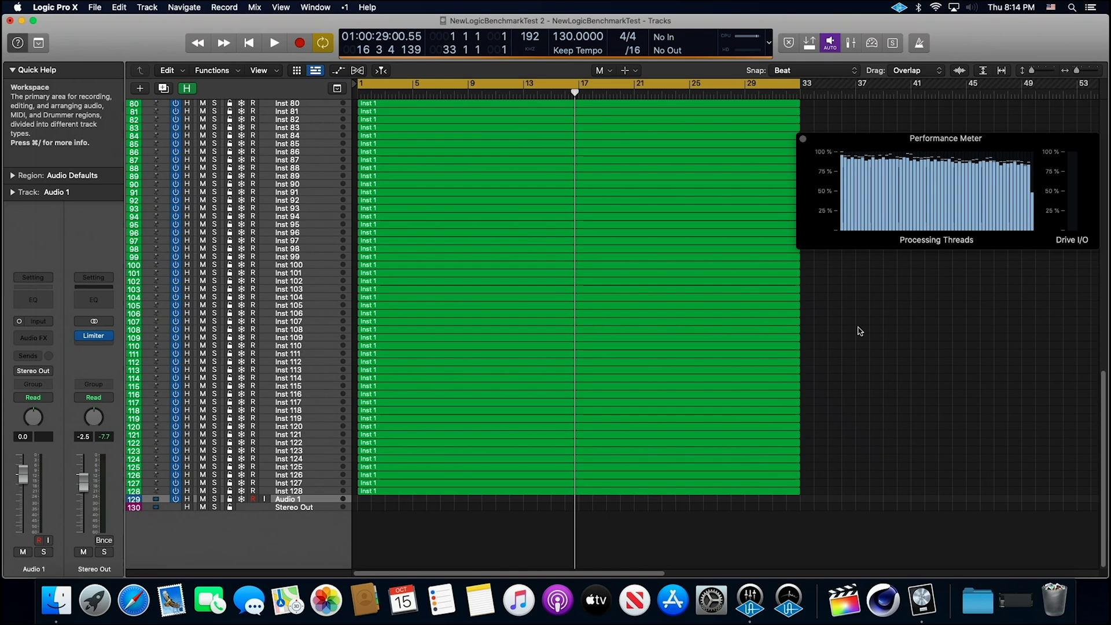
scroll(860, 331, "up", 1)
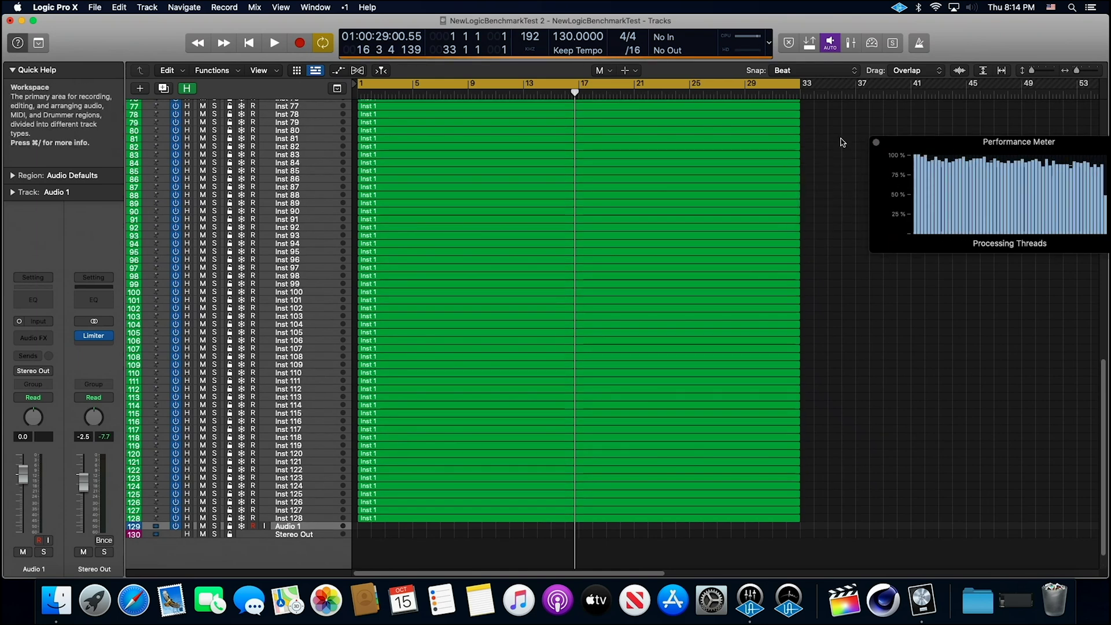
left_click_drag(817, 117, 749, 527)
left_click(746, 470)
Mute the remaining regions on tracks 61–79, leaving only Inst 1–60 active.
scroll(874, 440, "up", 4)
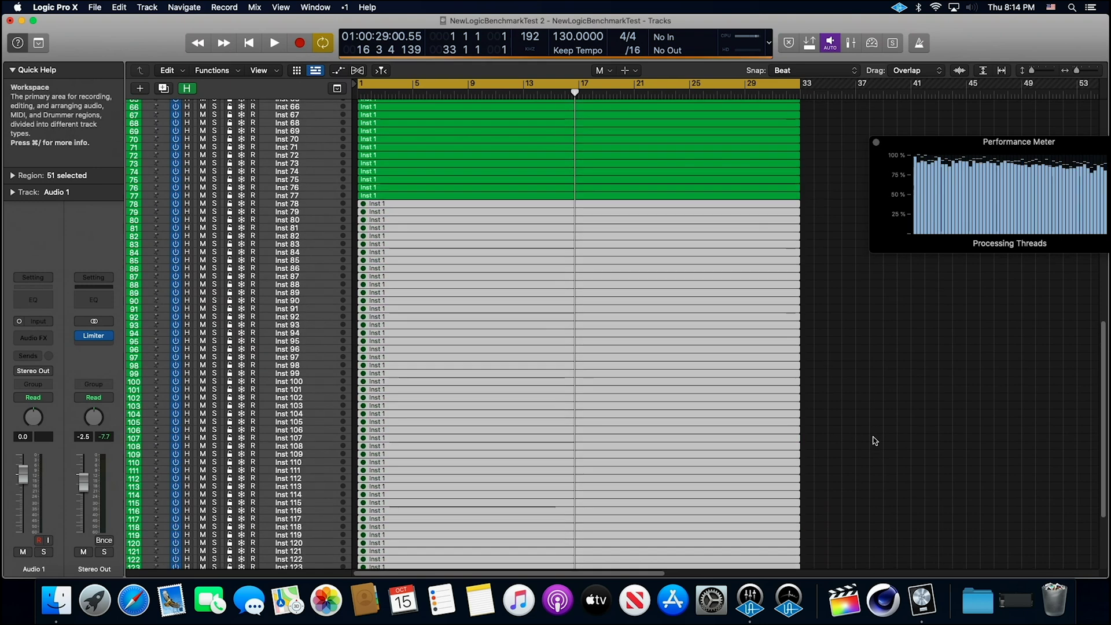
scroll(862, 428, "up", 2)
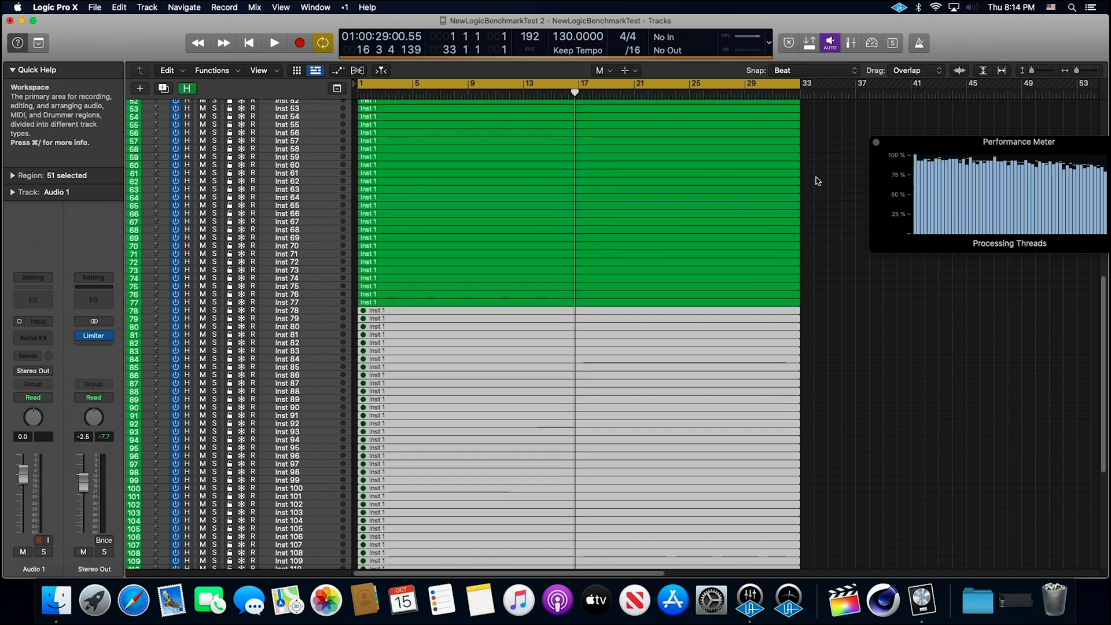
left_click_drag(815, 183, 813, 330)
left_click(745, 310)
left_click(894, 324)
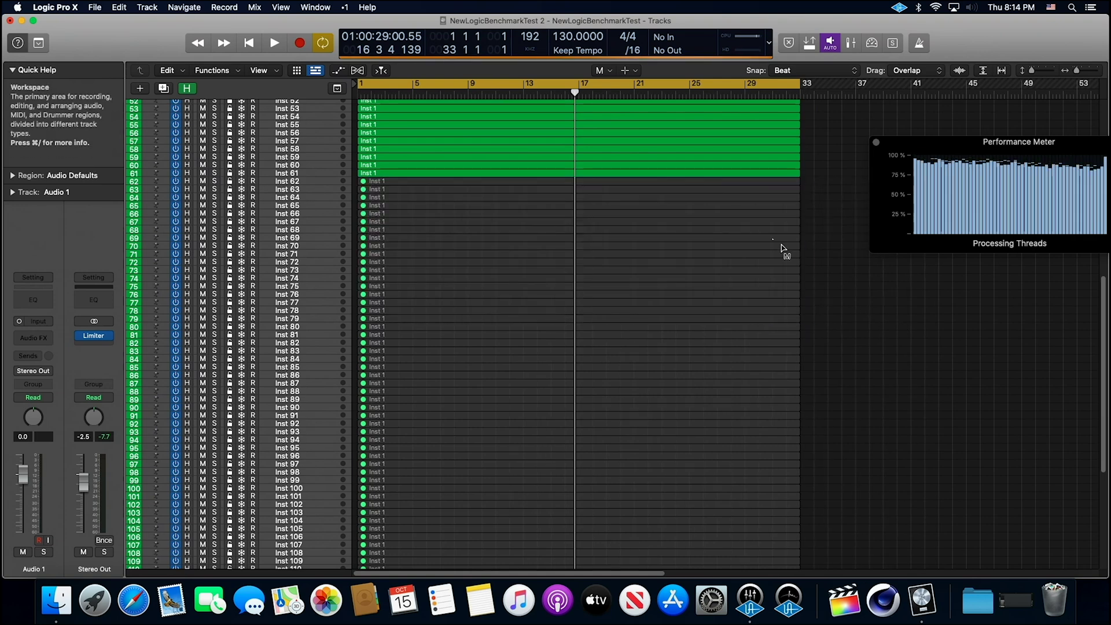
left_click(615, 174)
scroll(625, 379, "up", 6)
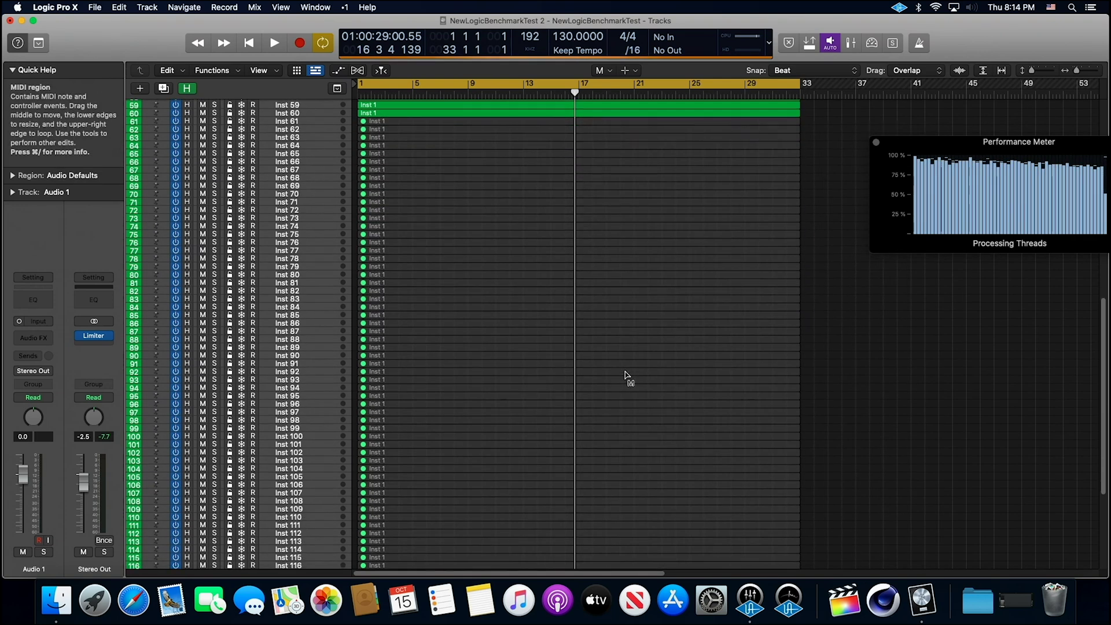
scroll(607, 203, "up", 5)
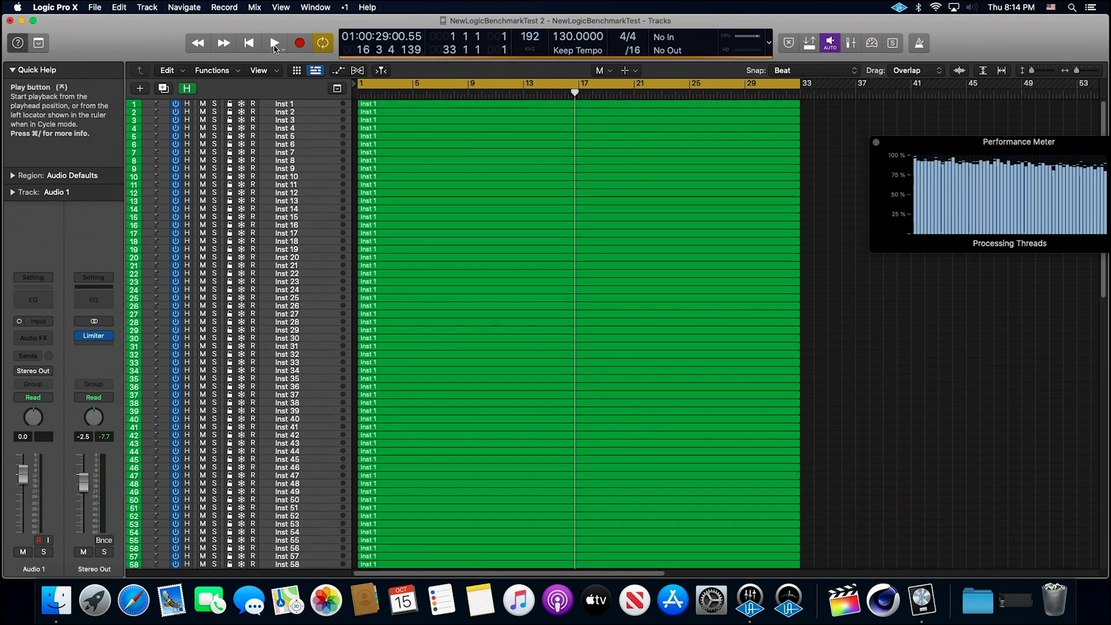
Return to the project start and play the 60-track project at 192 kHz.
right_click(251, 42)
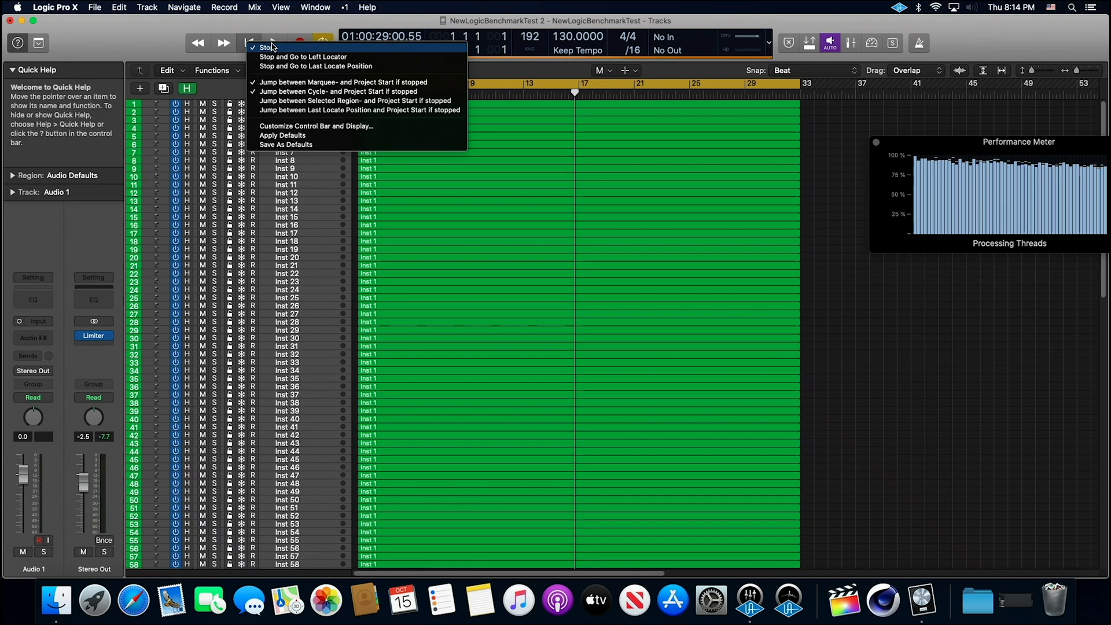
left_click(251, 42)
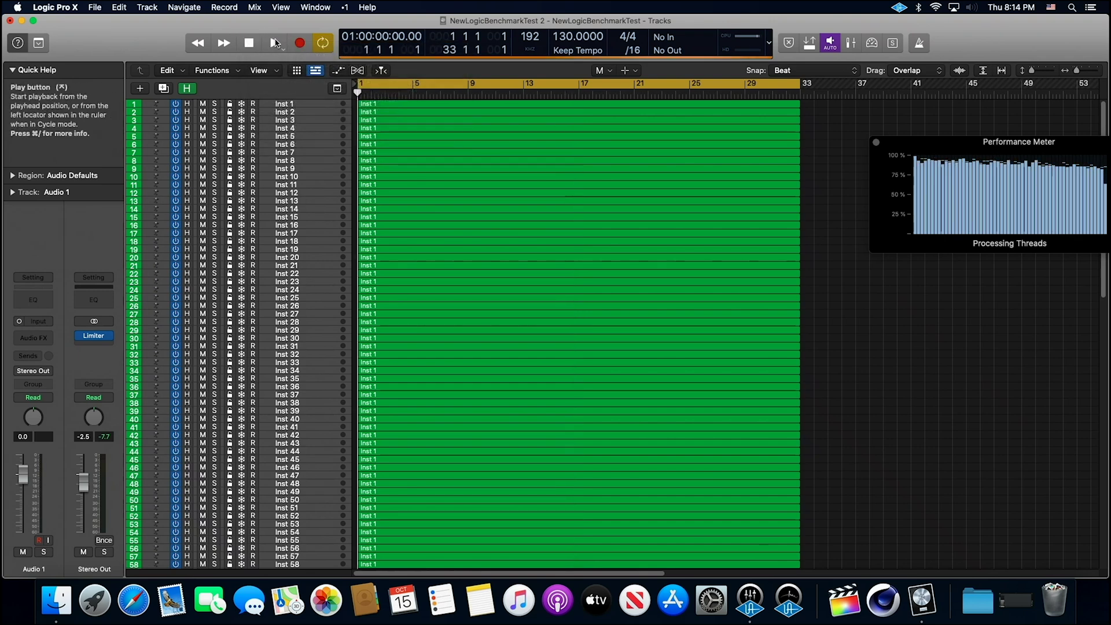
left_click(275, 42)
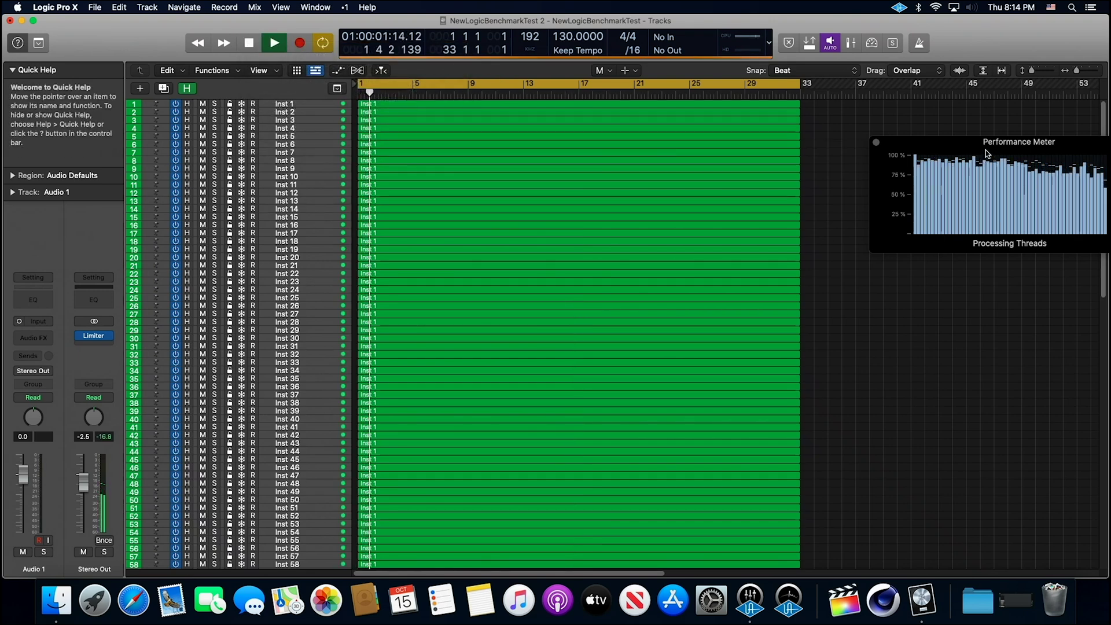
Move the Performance Meter window left, watch the thread load, and stop playback near bar 7.
left_click_drag(986, 149, 954, 155)
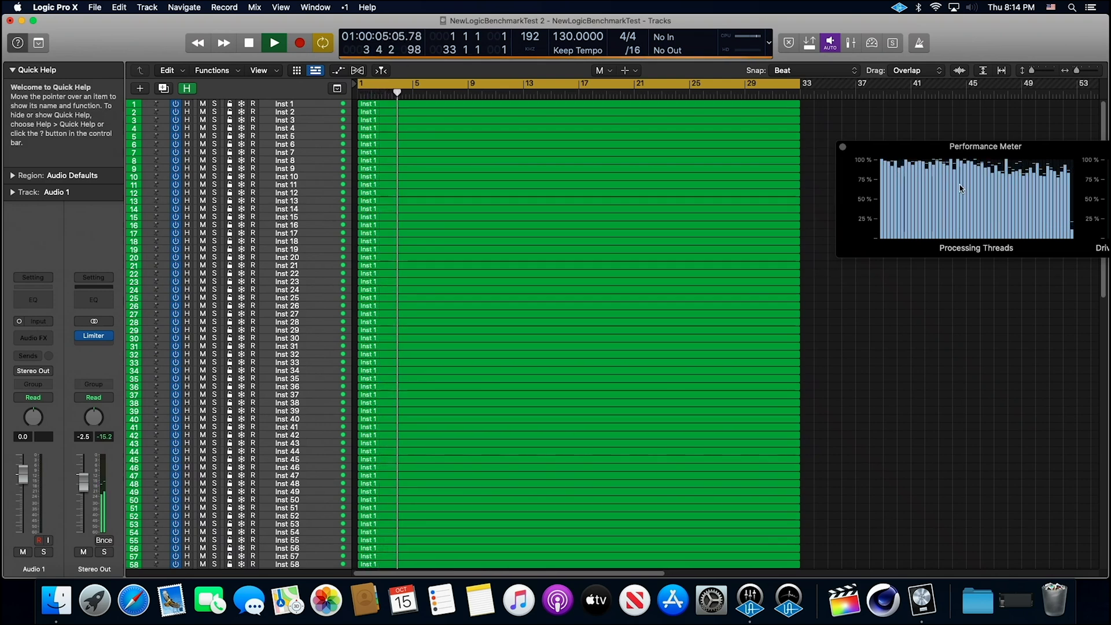
scroll(881, 377, "down", 8)
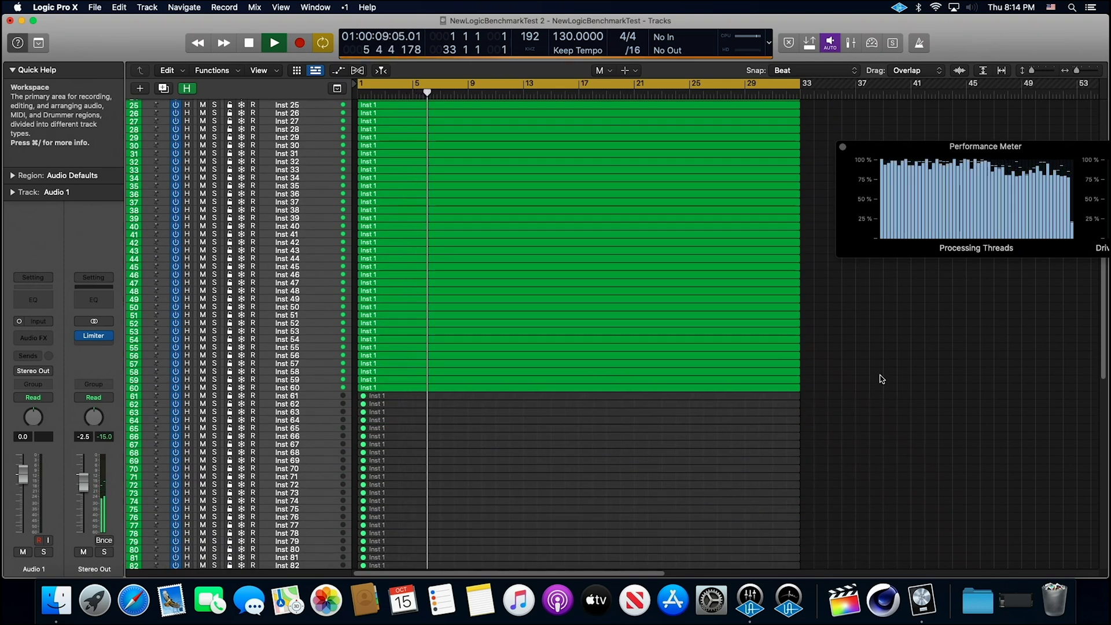
scroll(880, 379, "up", 8)
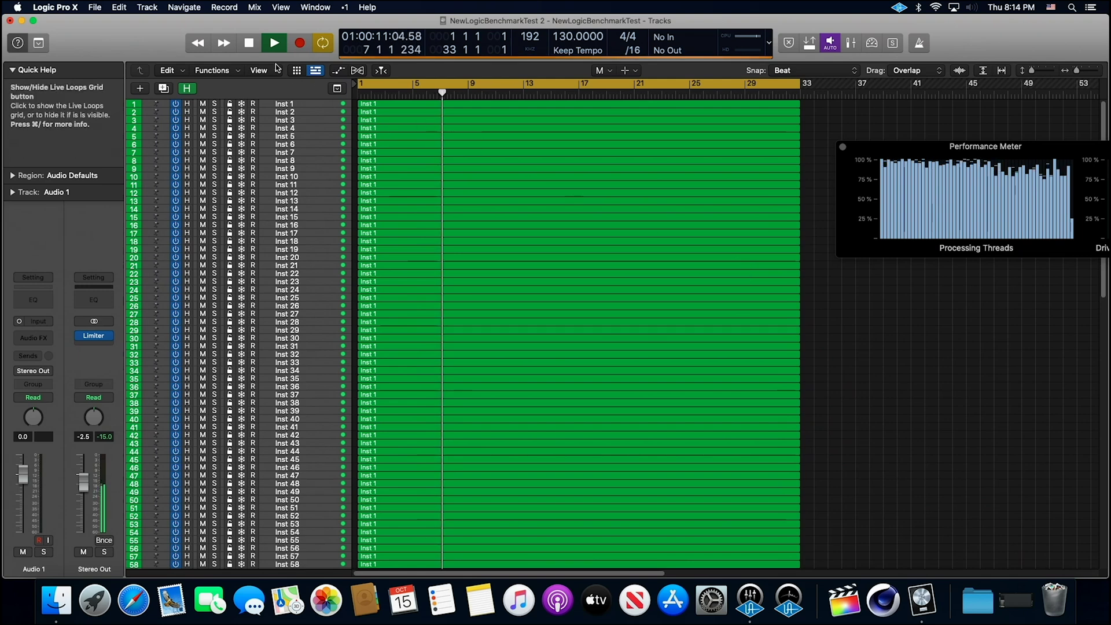
left_click(248, 42)
Unmute the regions on tracks 61–70, including track 70's region.
scroll(893, 366, "down", 11)
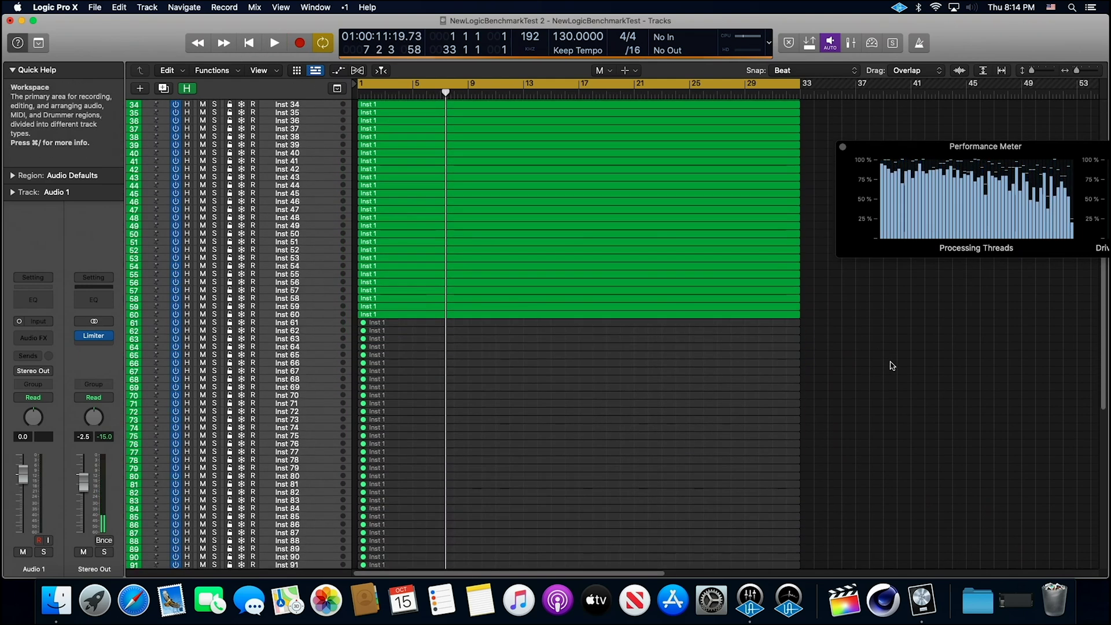
left_click_drag(811, 328, 614, 391)
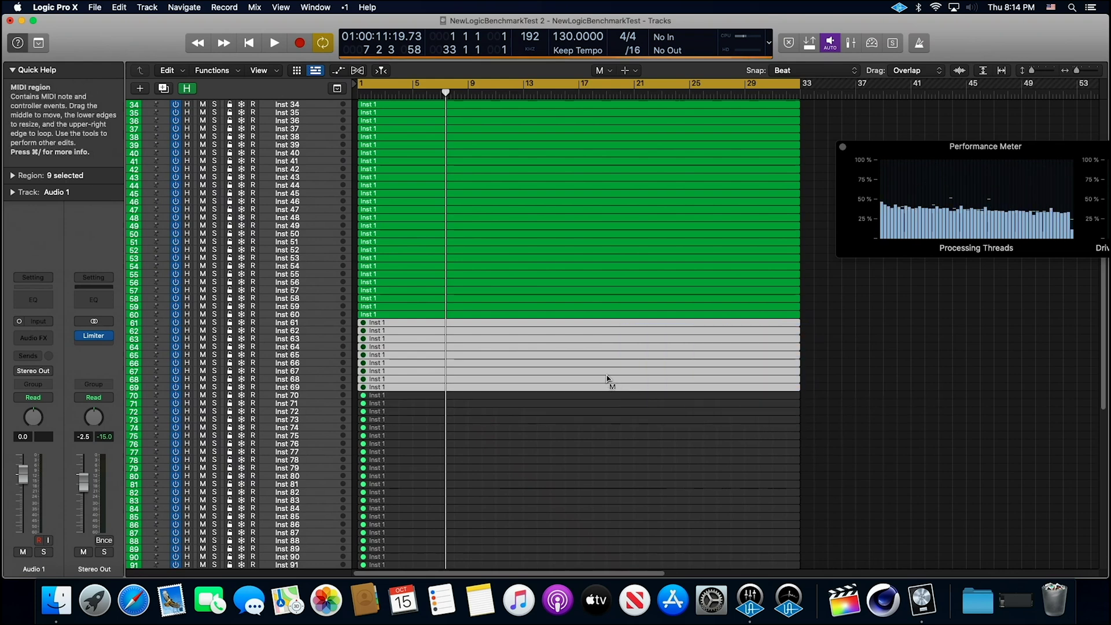
key("m")
left_click(888, 374)
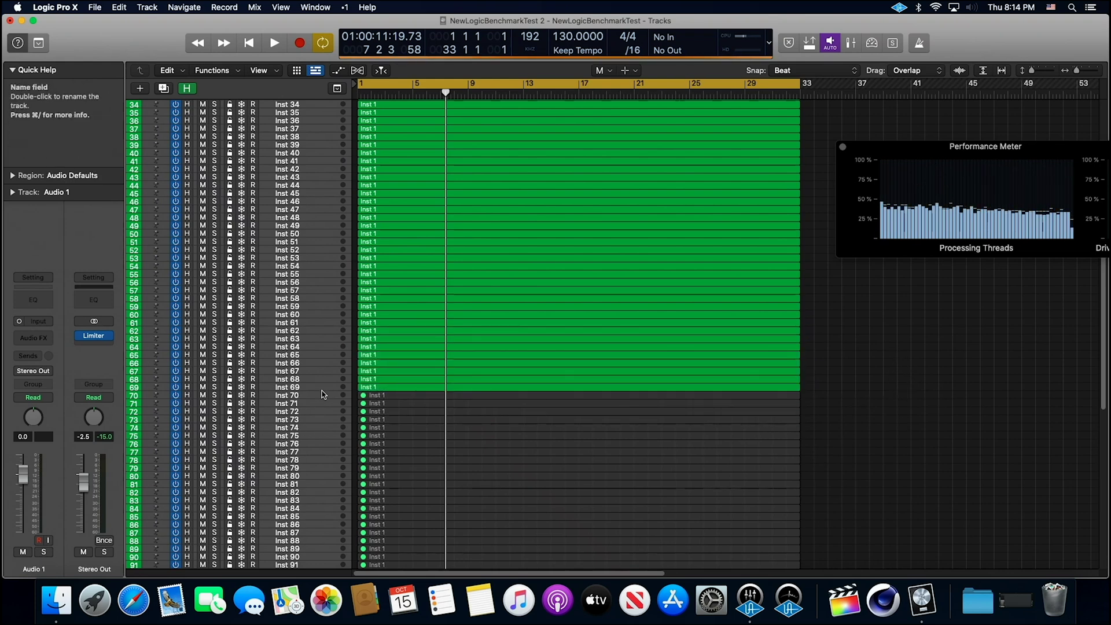
left_click(382, 397)
key("m")
left_click(895, 384)
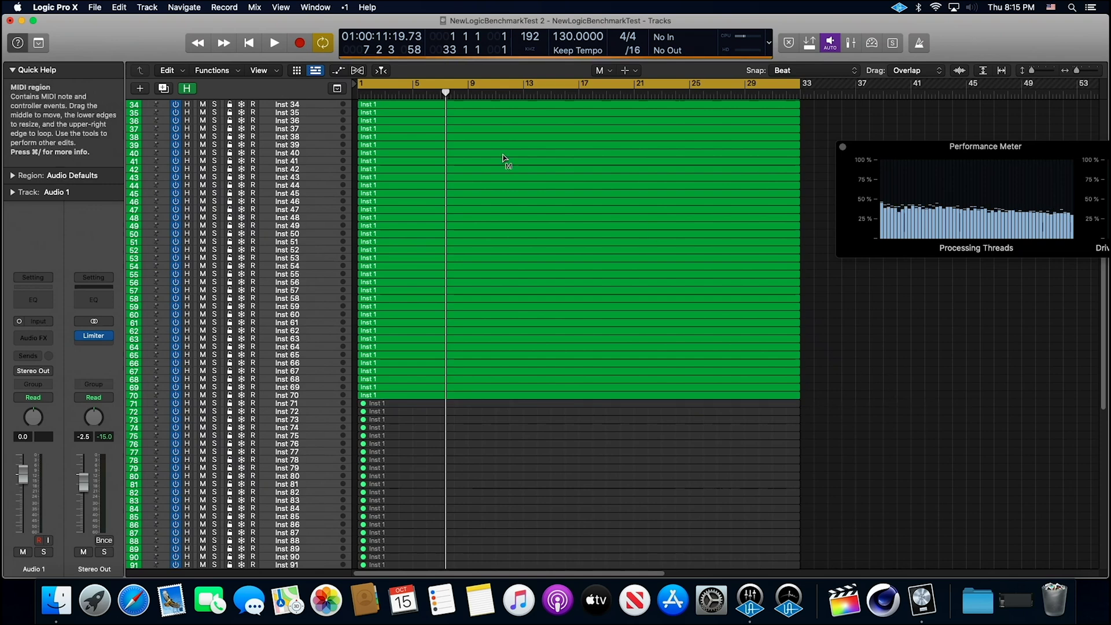
Play all 70 active tracks from the project start, restarting from the beginning.
key("Return")
key("space")
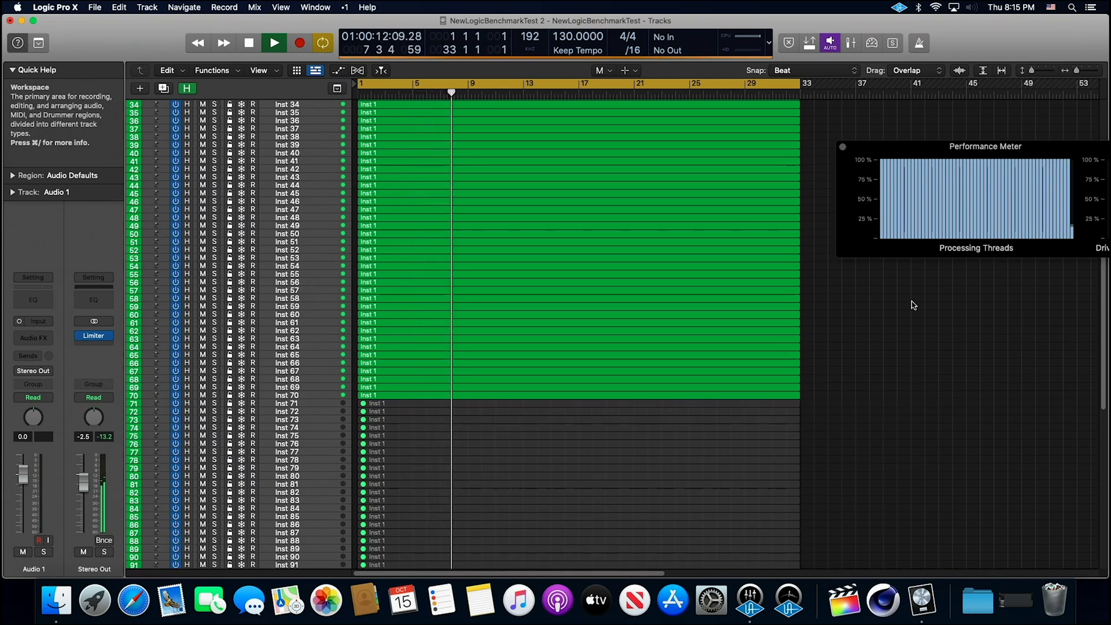
key("Return")
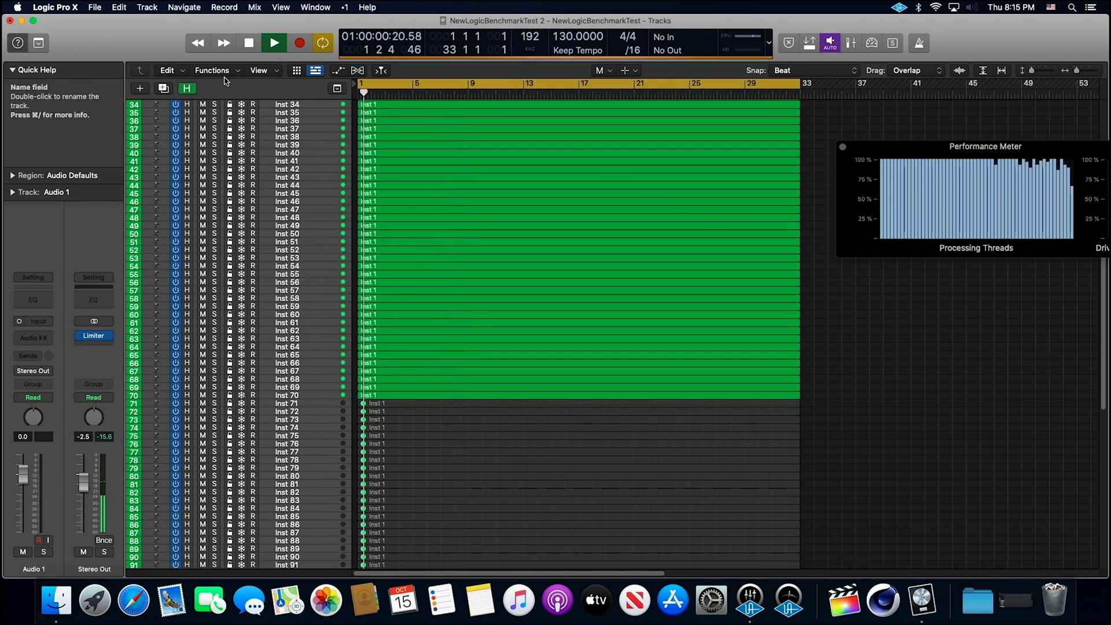
Stop playback and unmute the regions on tracks 71, 72, 73, 74 and 75.
left_click(250, 46)
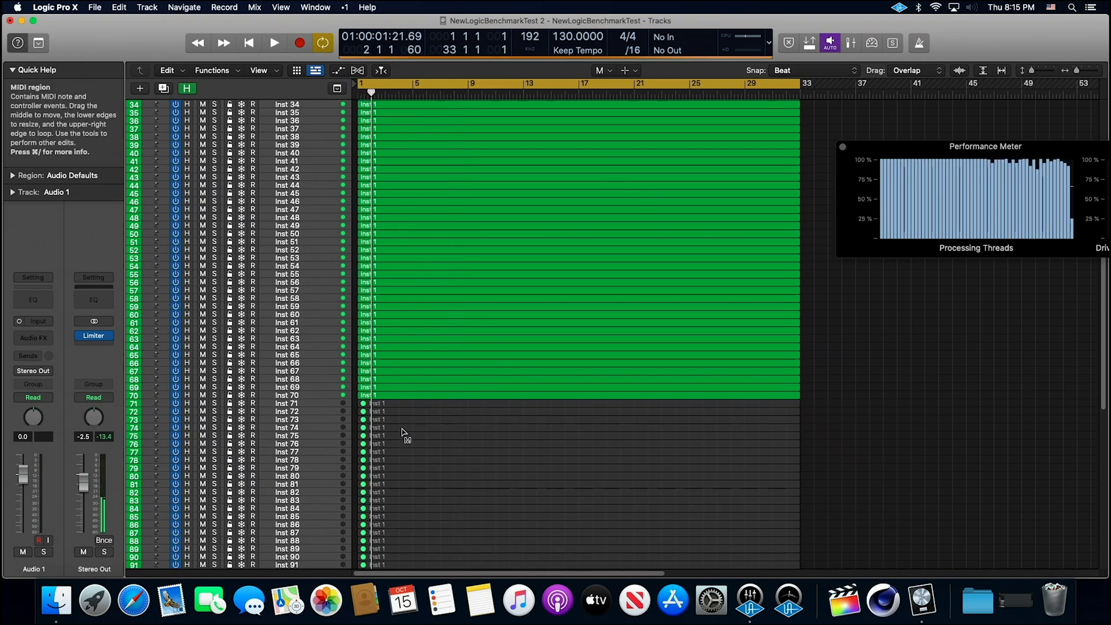
left_click(391, 403)
left_click(395, 412)
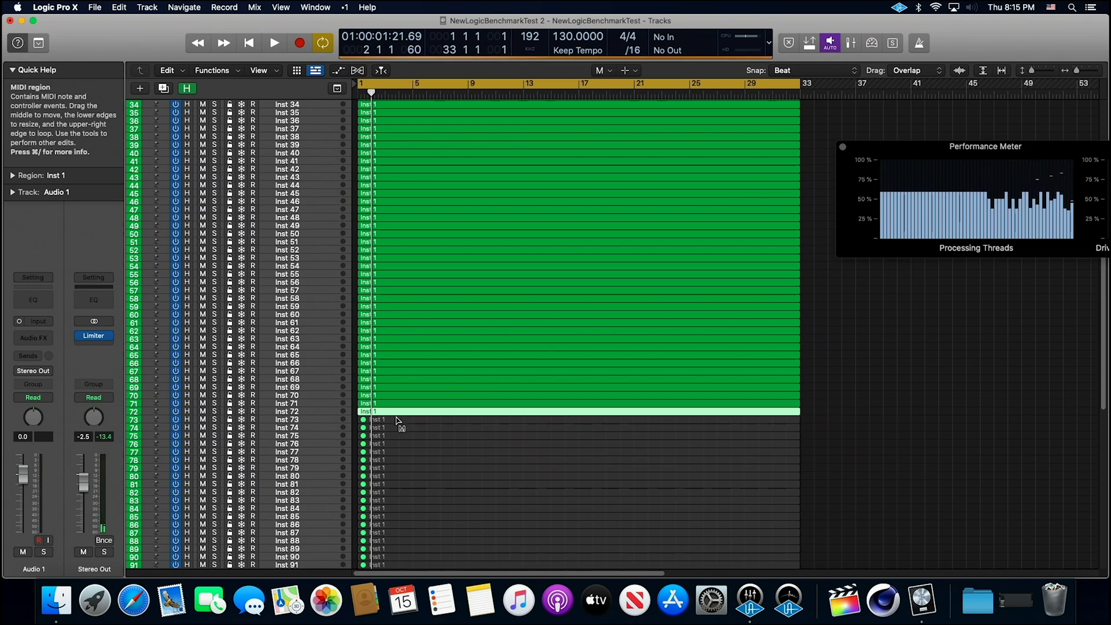
left_click(397, 419)
left_click(398, 428)
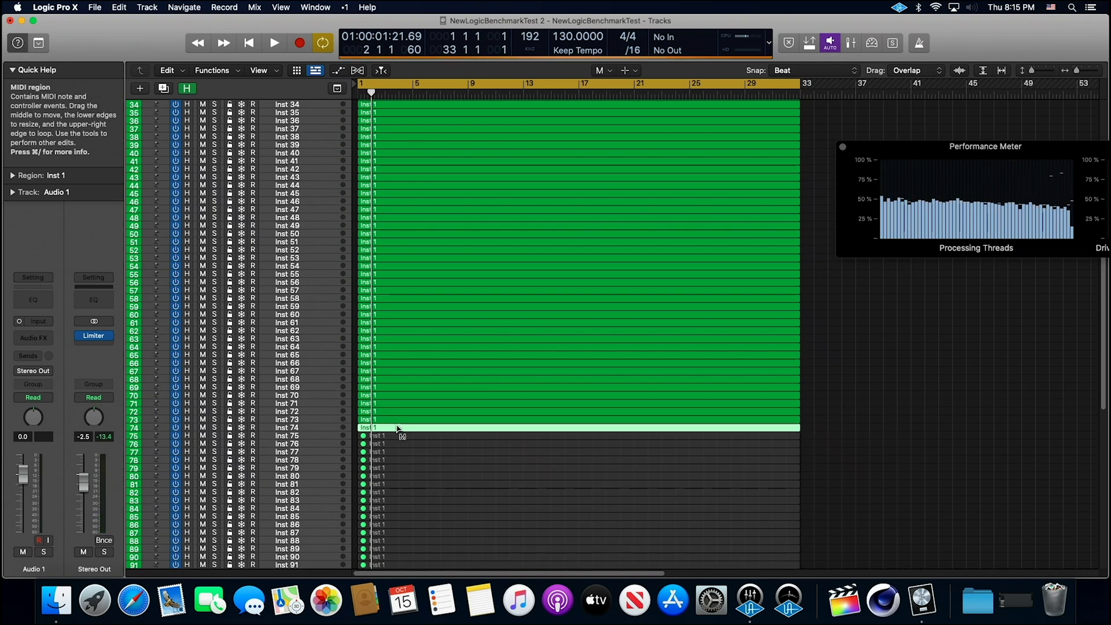
left_click(396, 437)
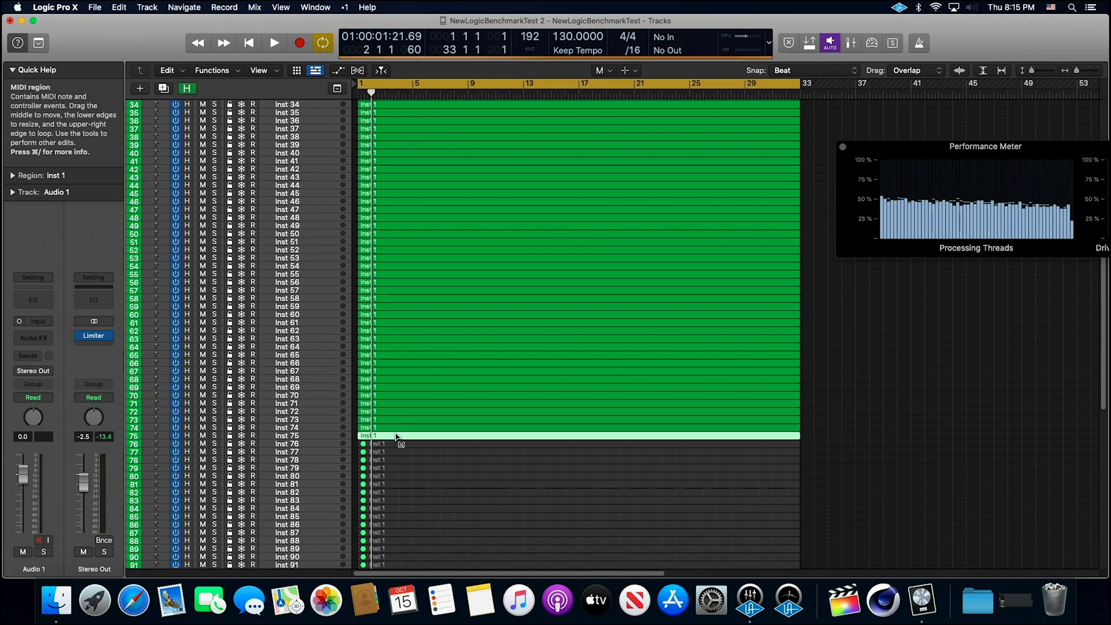
Play the 75 active tracks from the project start, then stop.
left_click(249, 43)
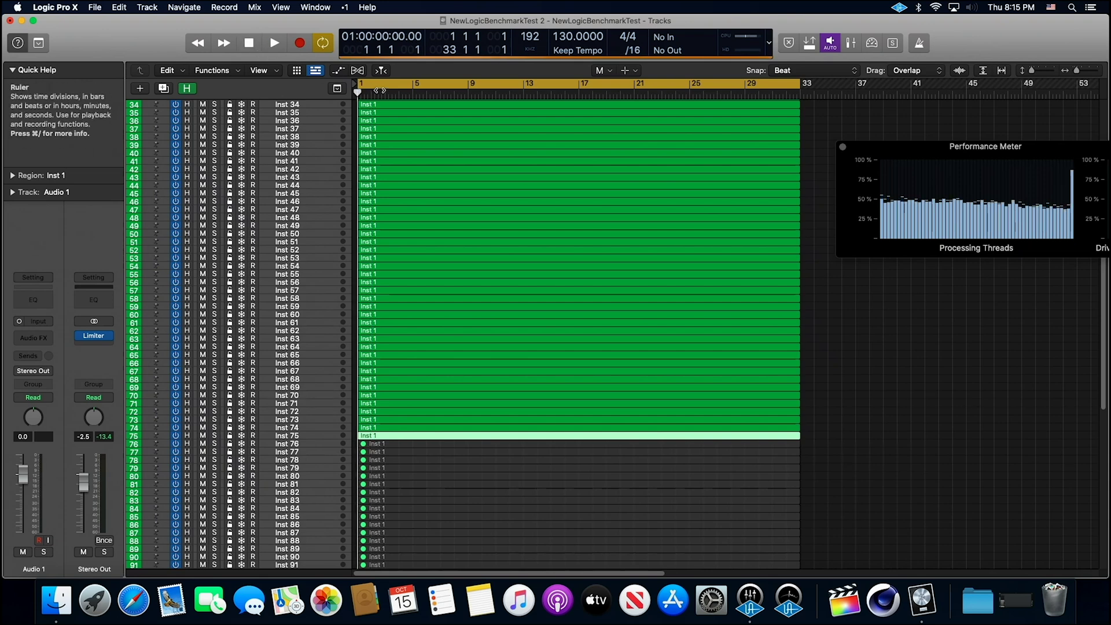
left_click(275, 47)
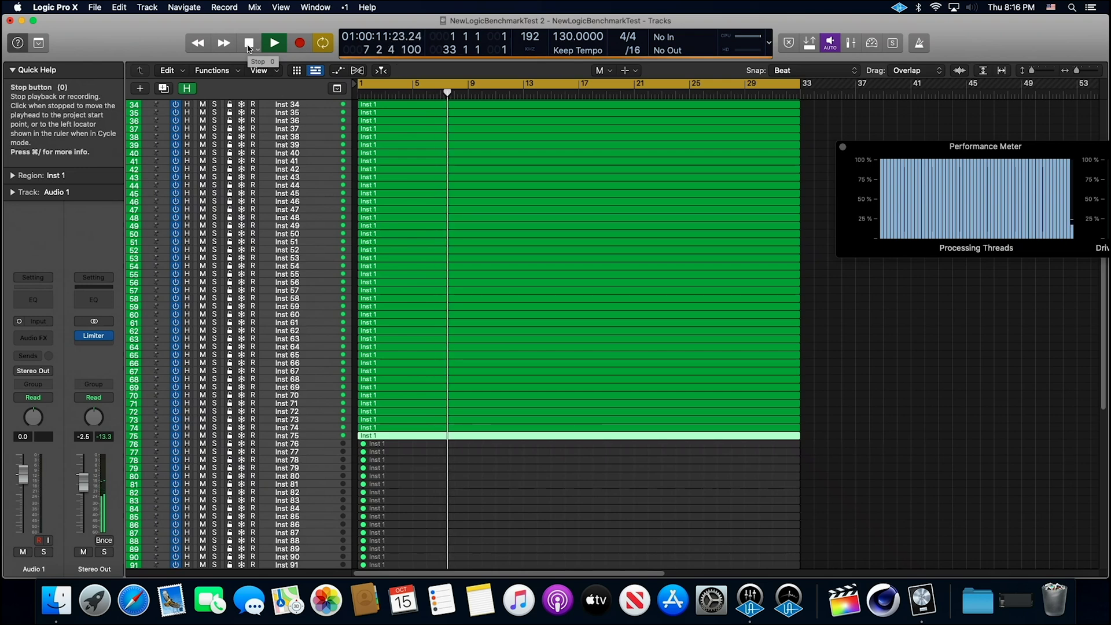
left_click(249, 44)
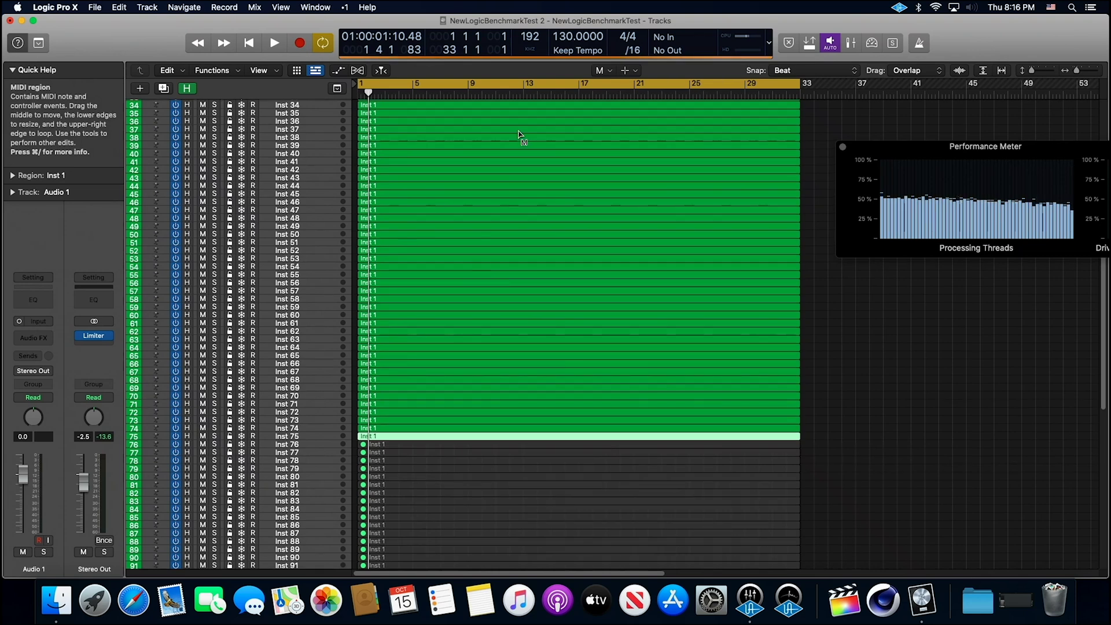
Review the track list and move the Performance Meter window up and to the left.
scroll(547, 254, "up", 8)
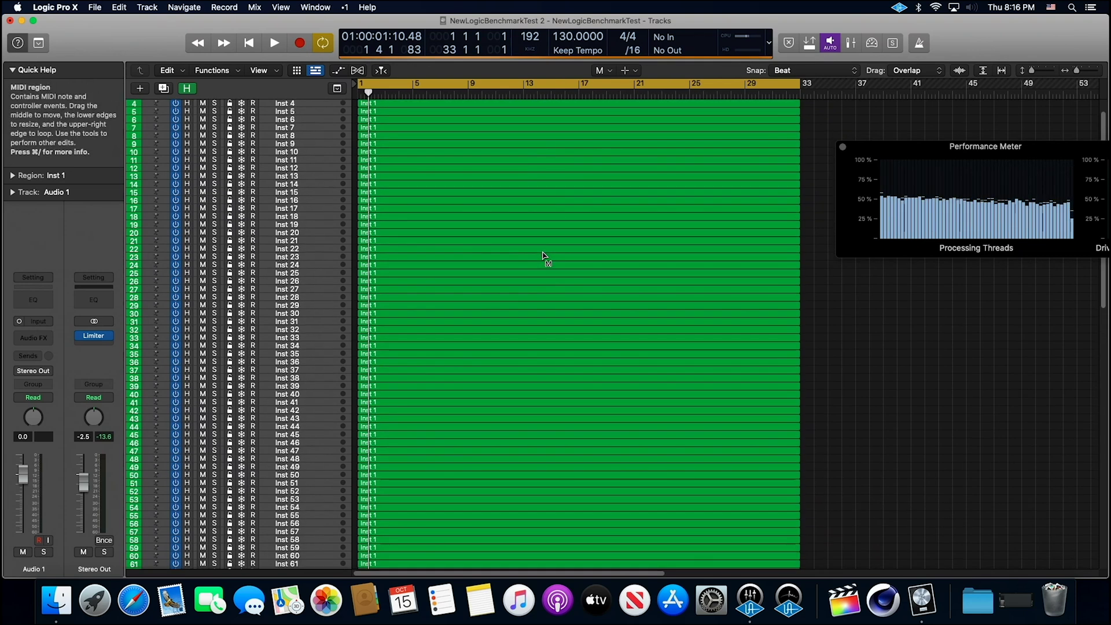
scroll(543, 256, "down", 7)
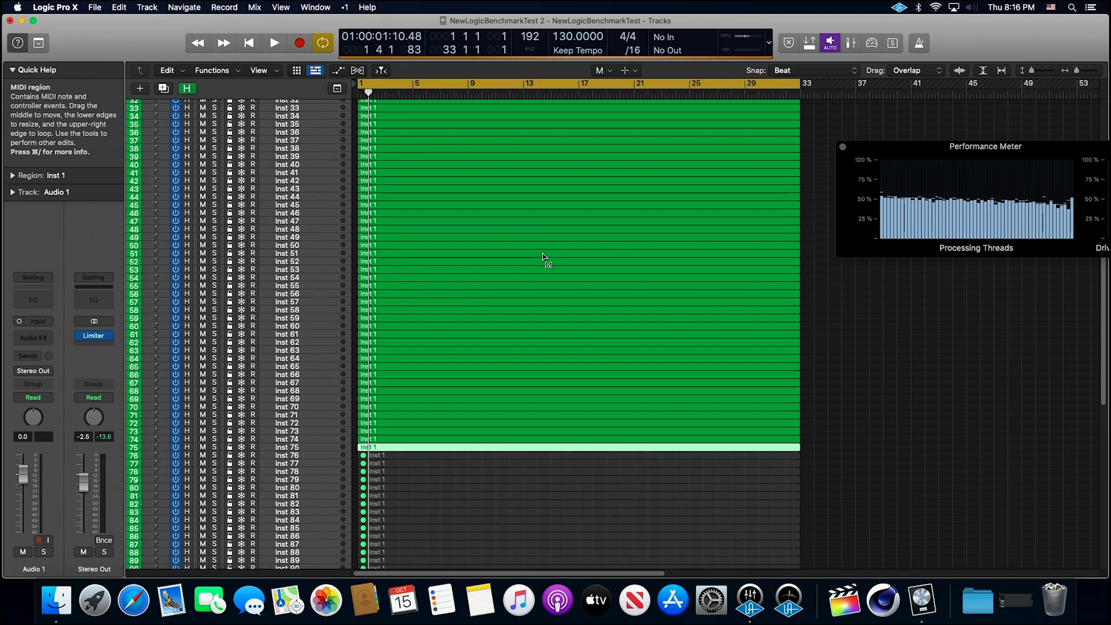
scroll(544, 257, "up", 7)
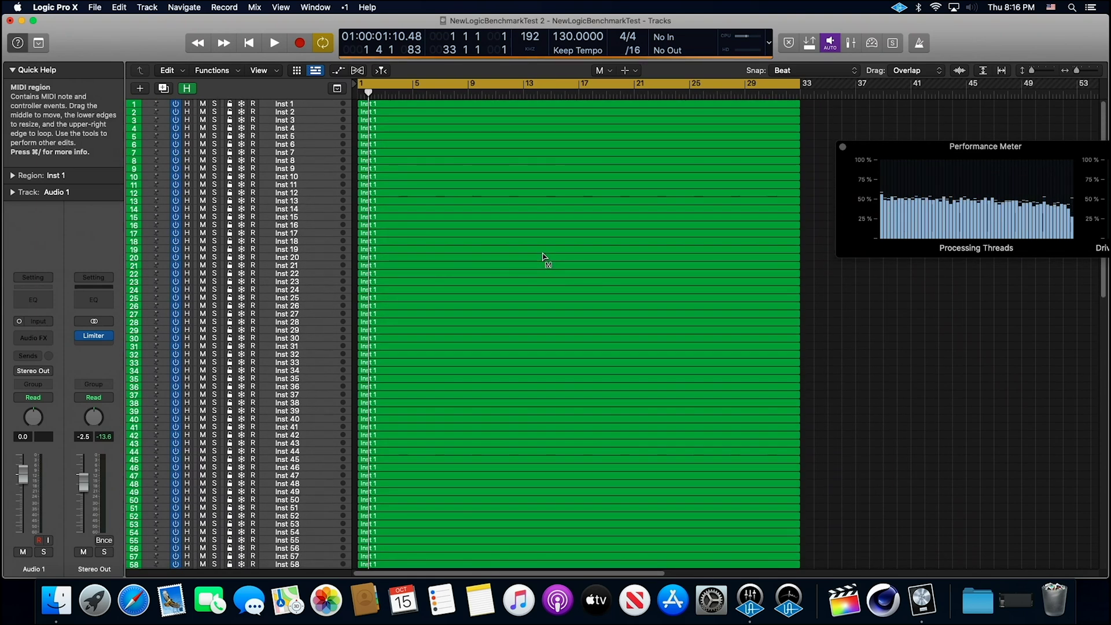
left_click_drag(916, 148, 862, 131)
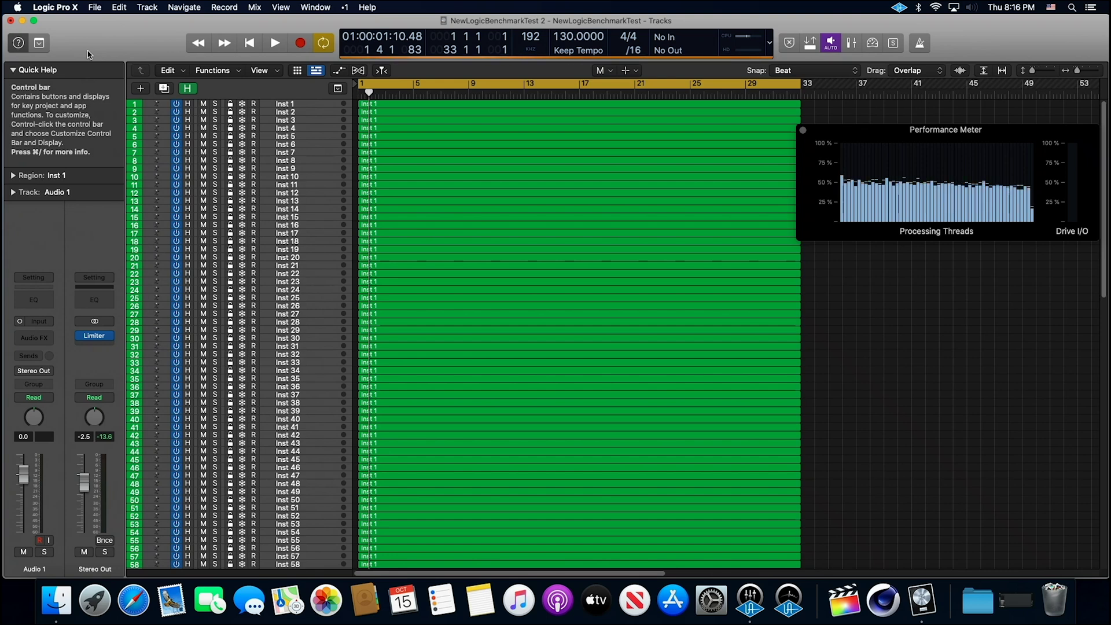
left_click(74, 12)
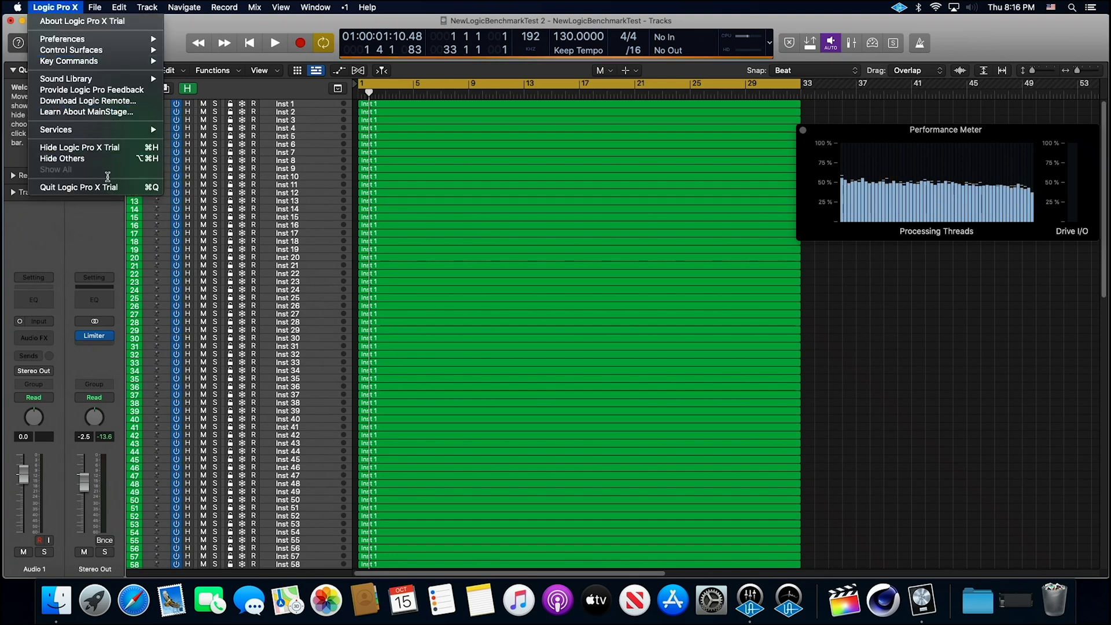
Quit Logic Pro X Trial without saving NewLogicBenchmarkTest 2.
left_click(110, 189)
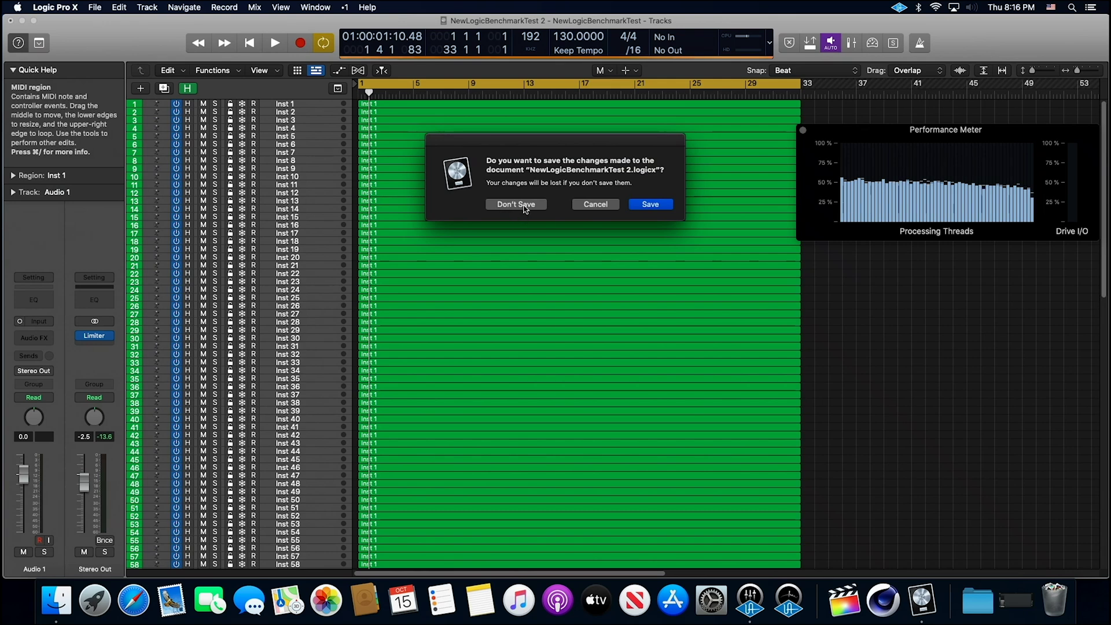
left_click(515, 206)
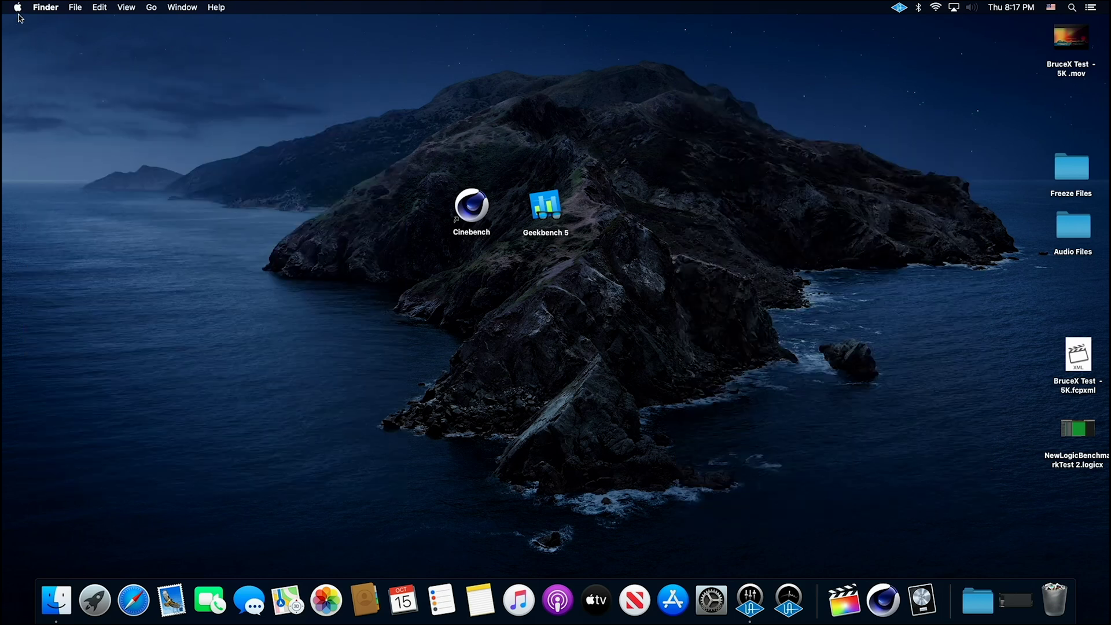
Choose Shut Down… from the Apple menu to bring up the shutdown confirmation.
left_click(18, 7)
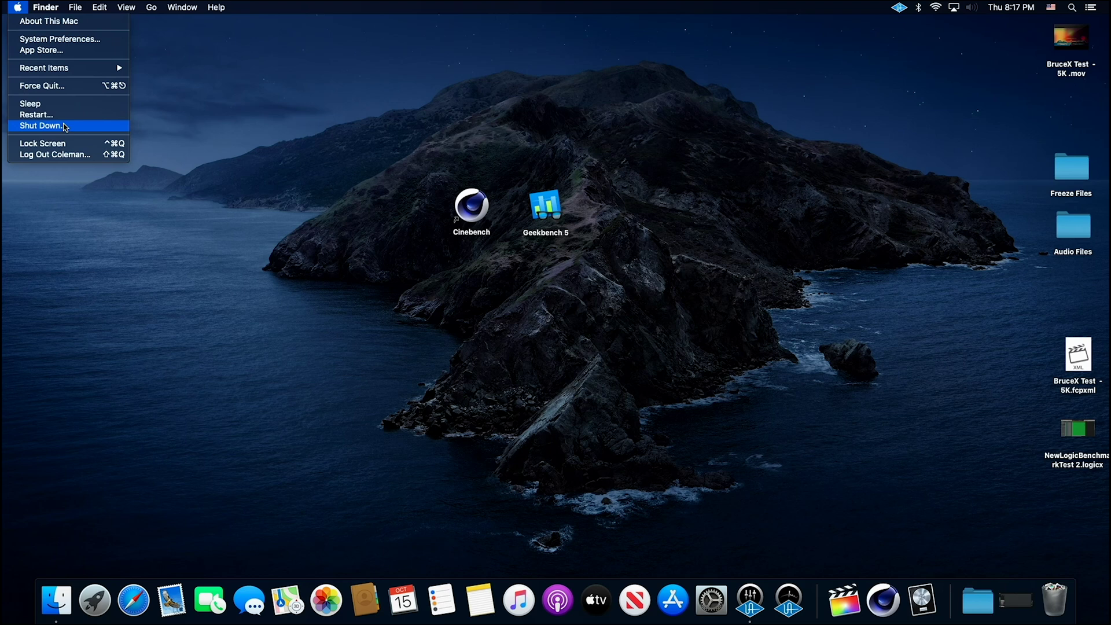
left_click(41, 126)
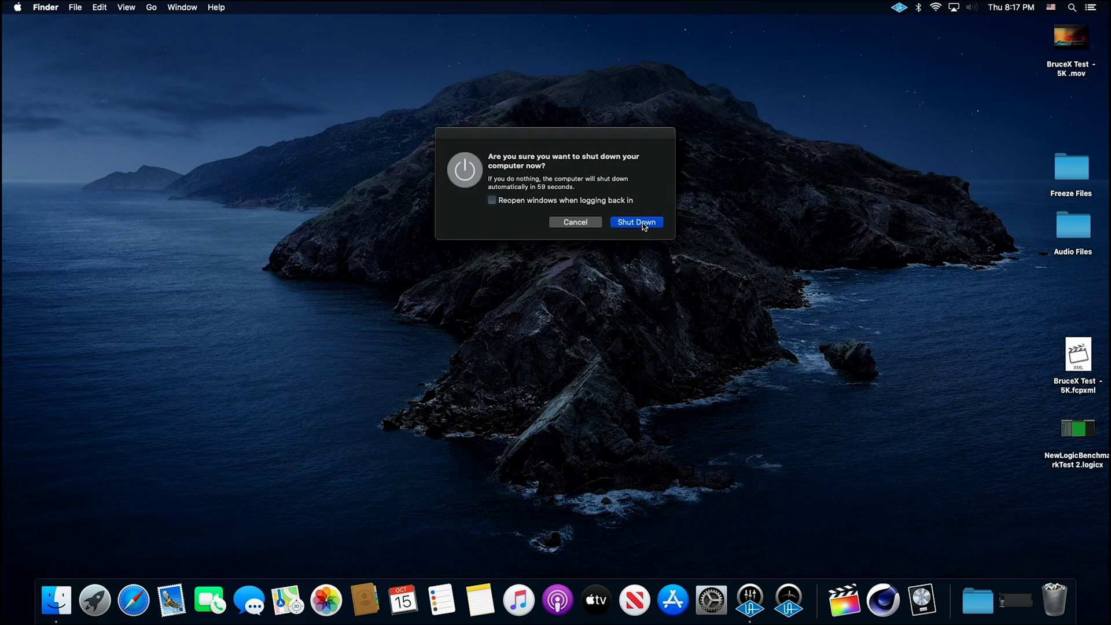